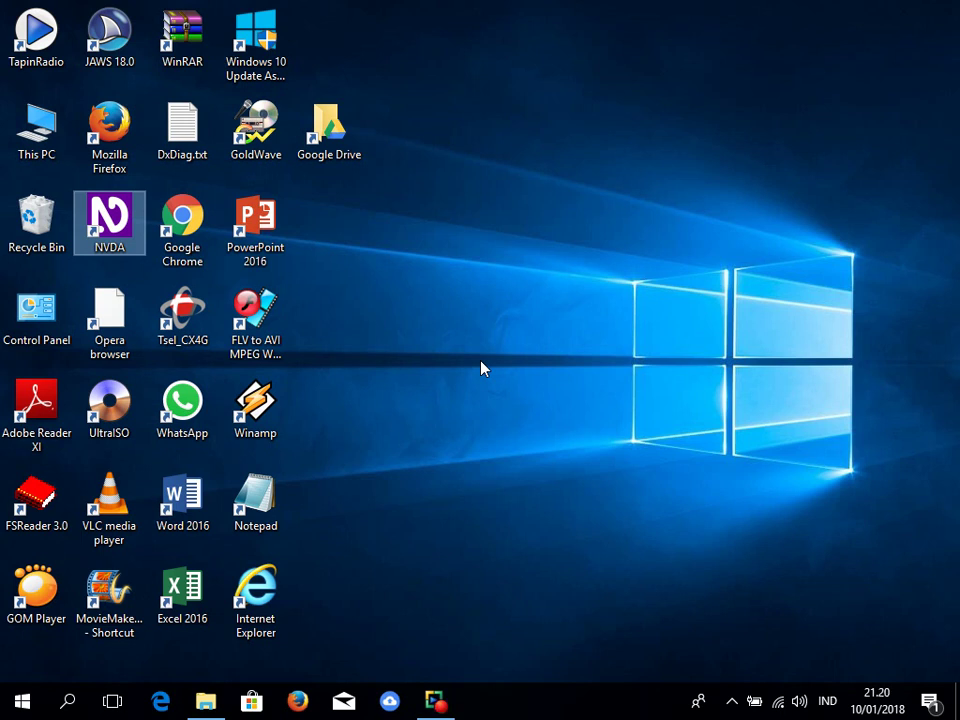
Open the NVDA menu and review every entry under Preferences, from General settings to Manage emoticons
key("Insert+n")
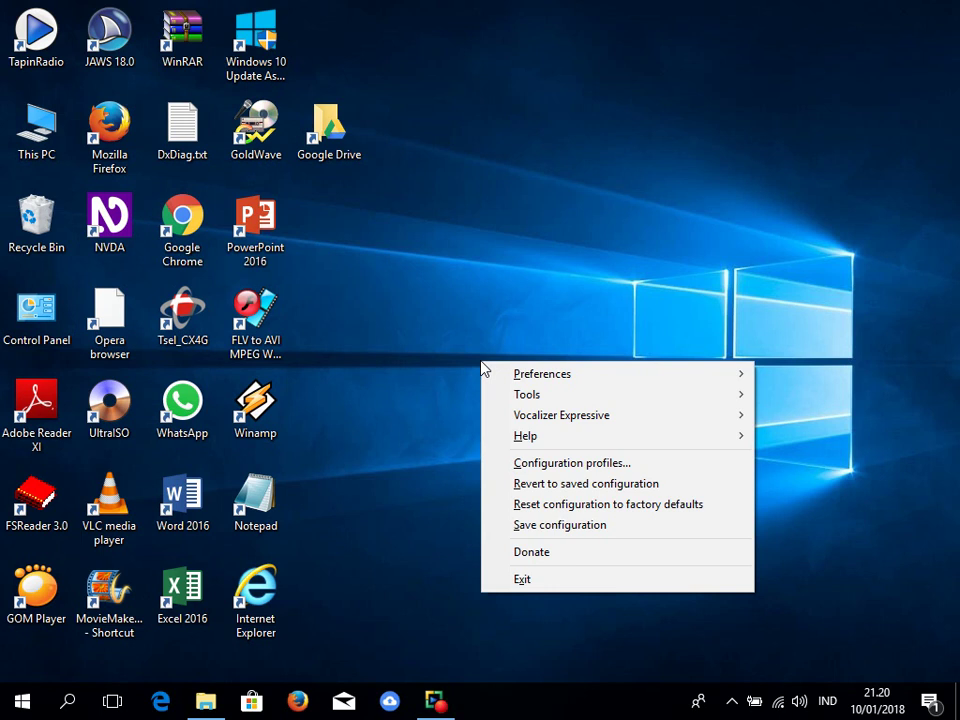
key("Down")
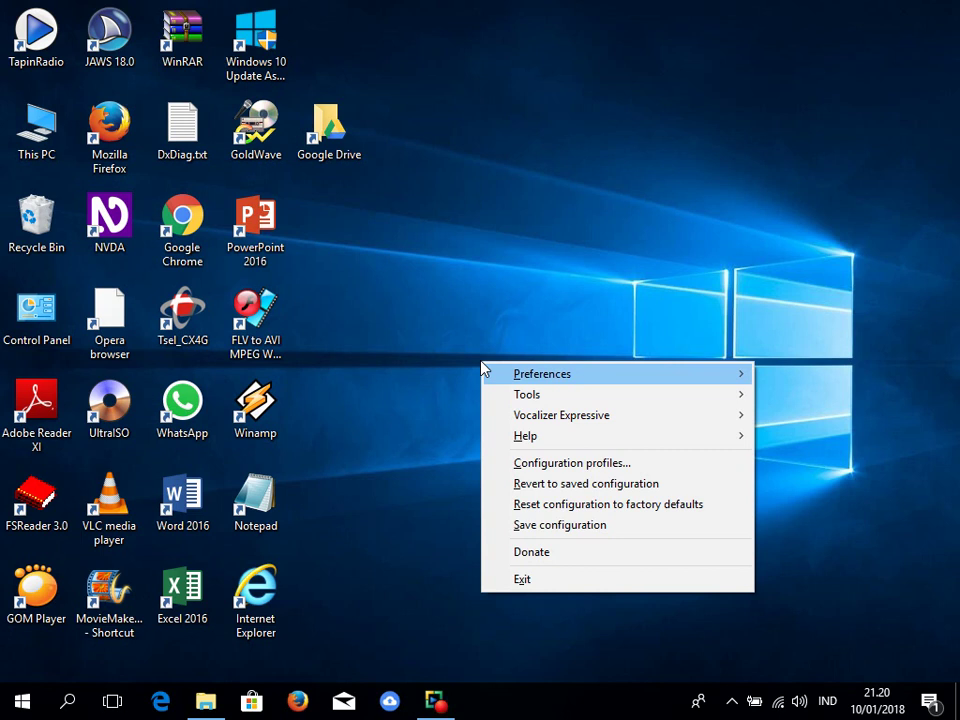
key("Right")
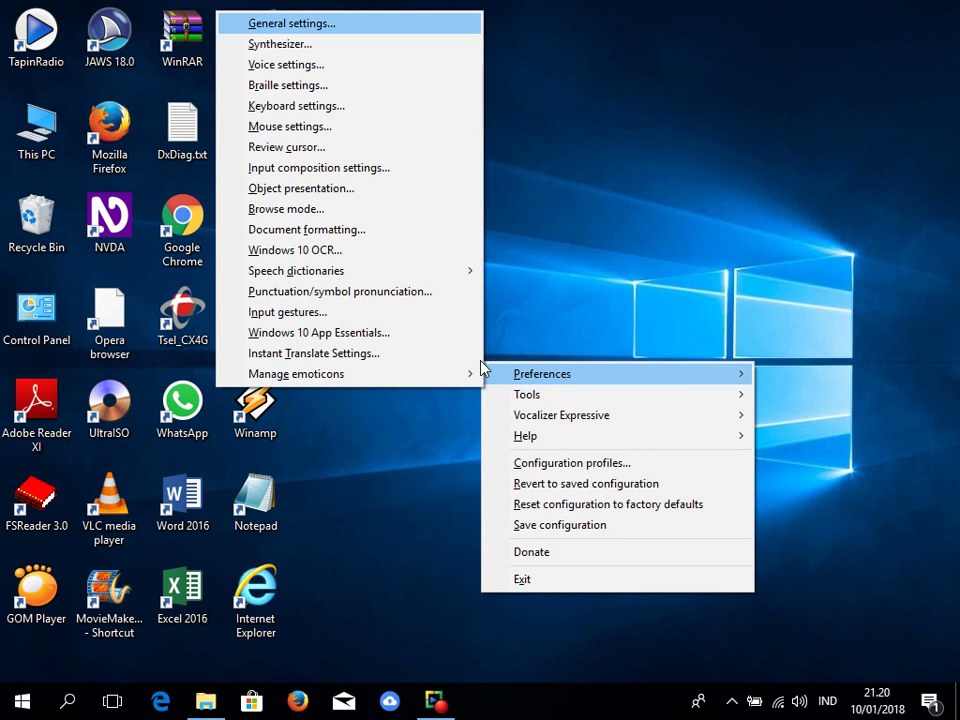
key("Down")
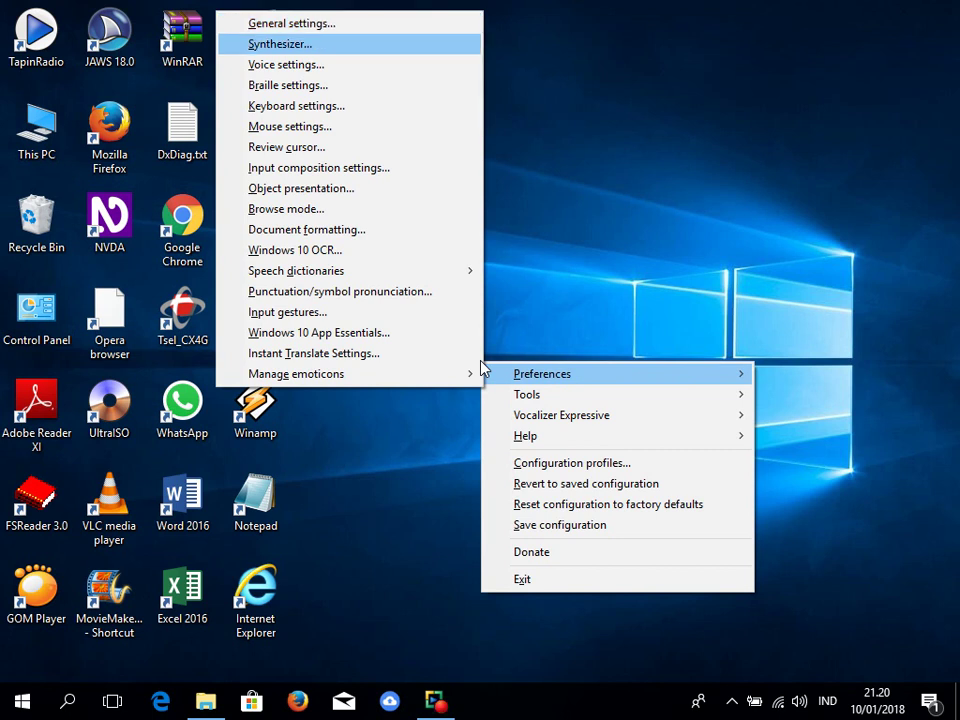
key("Down")
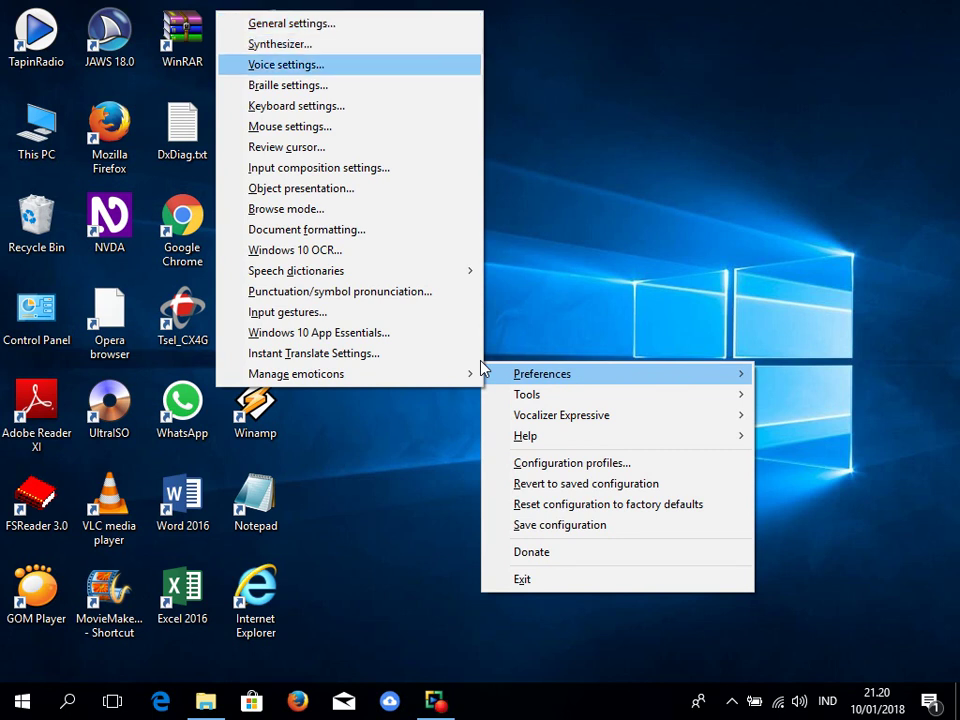
key("Down")
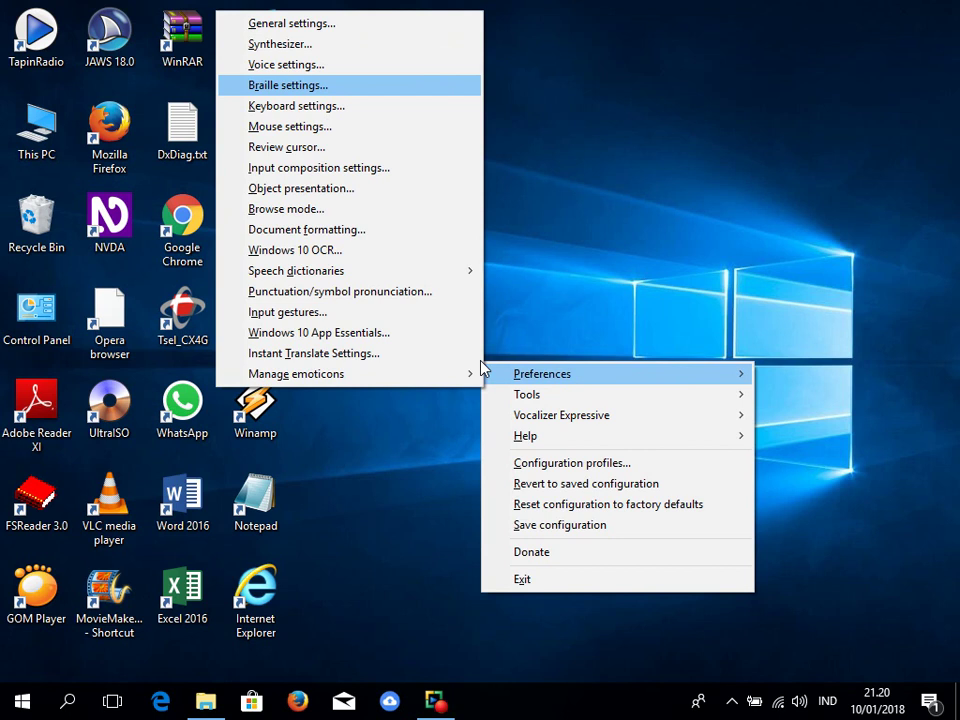
key("Down")
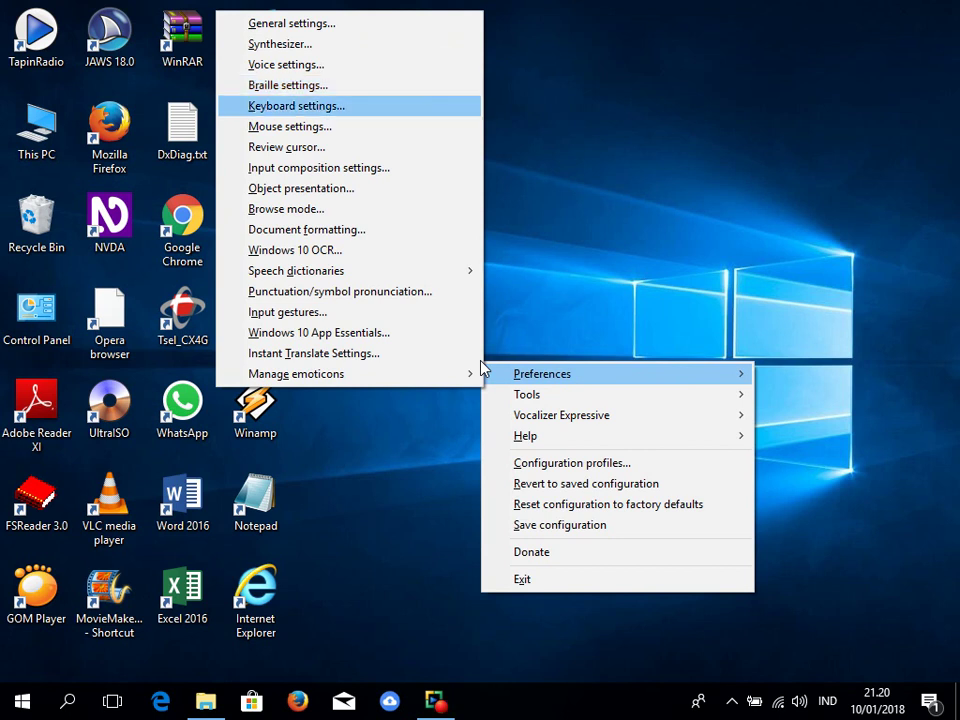
key("Down")
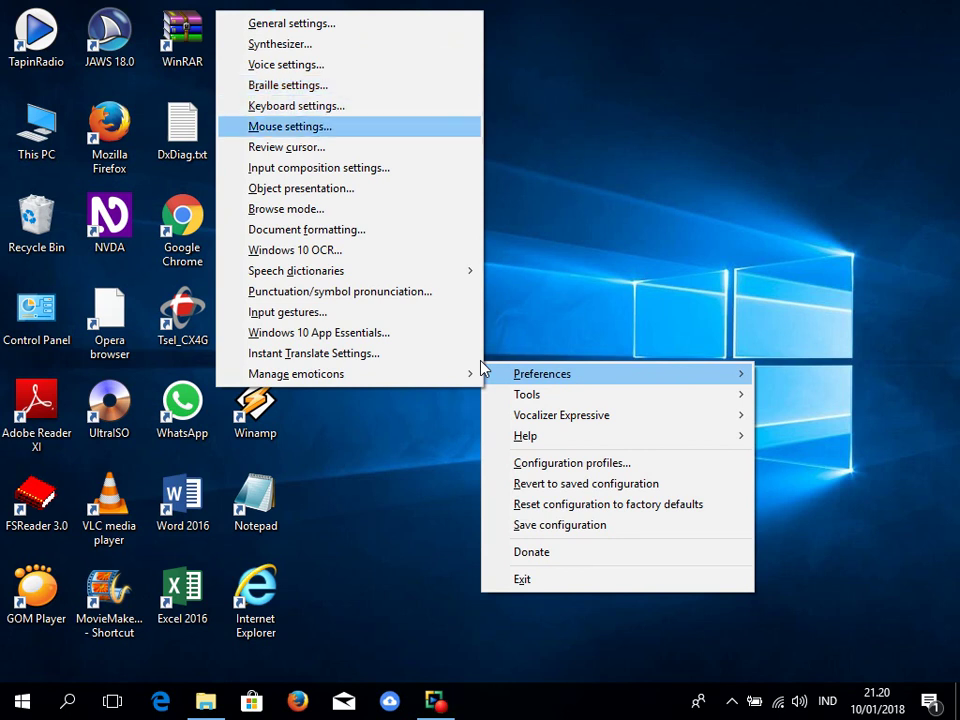
key("Down")
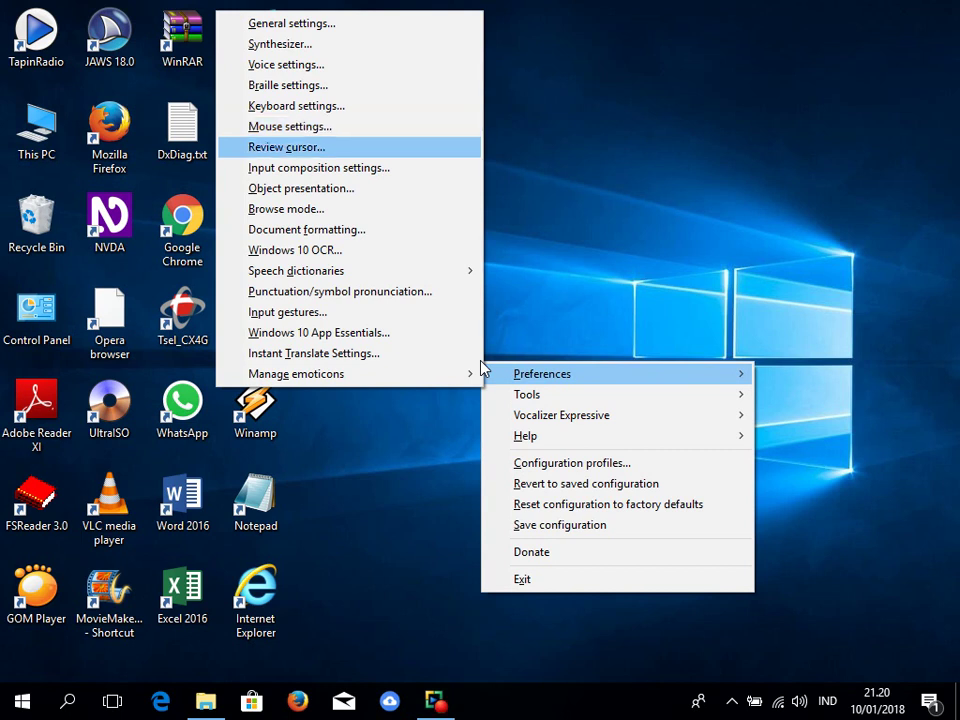
key("Down")
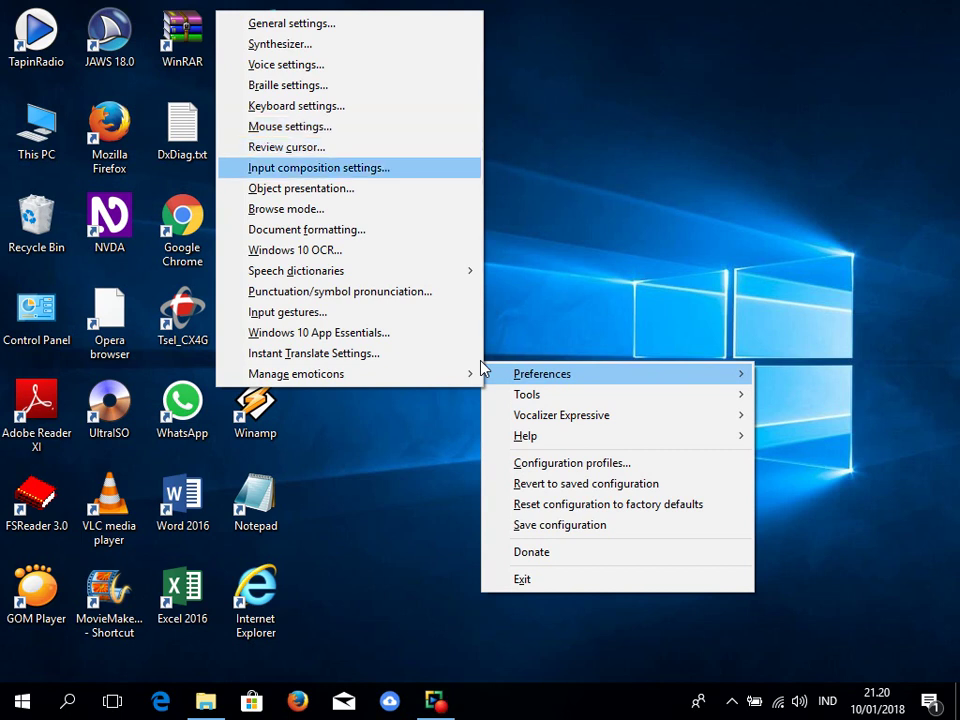
key("Down")
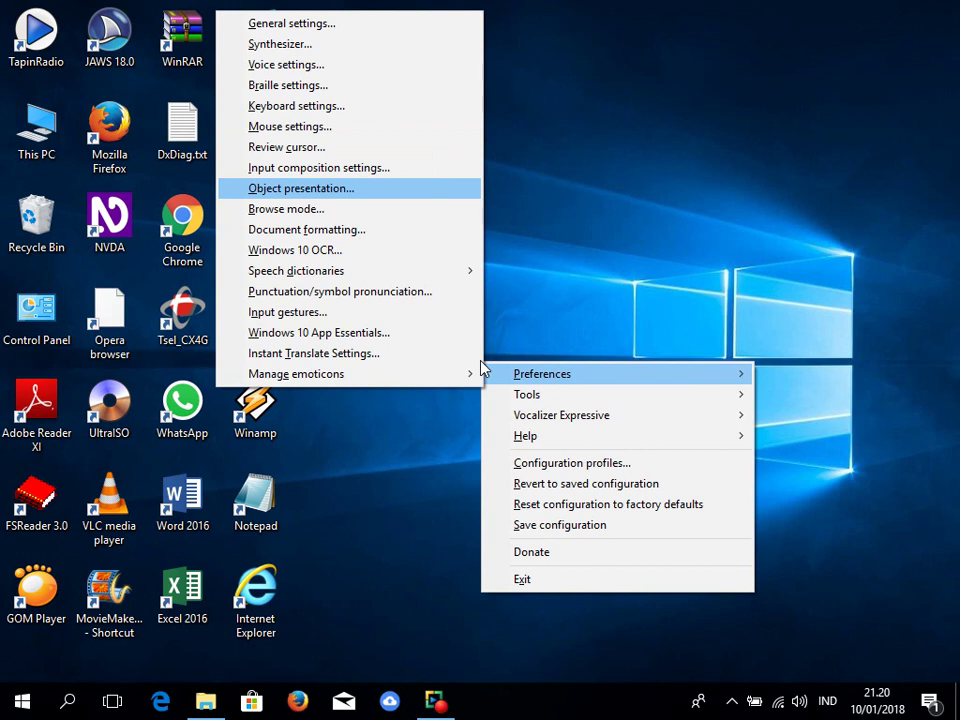
key("Down")
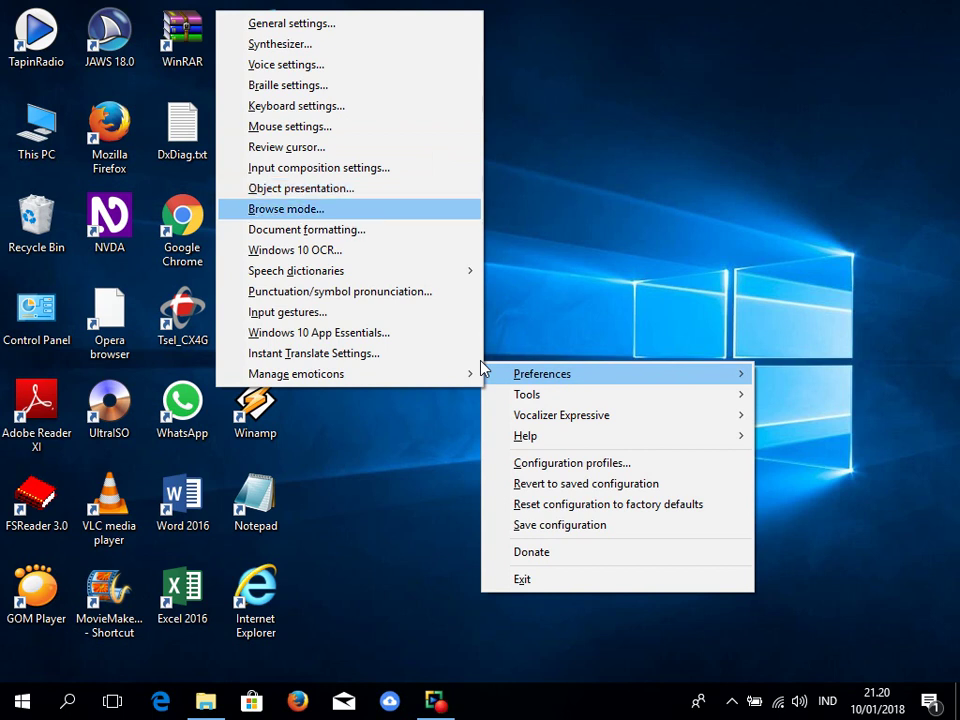
key("Down")
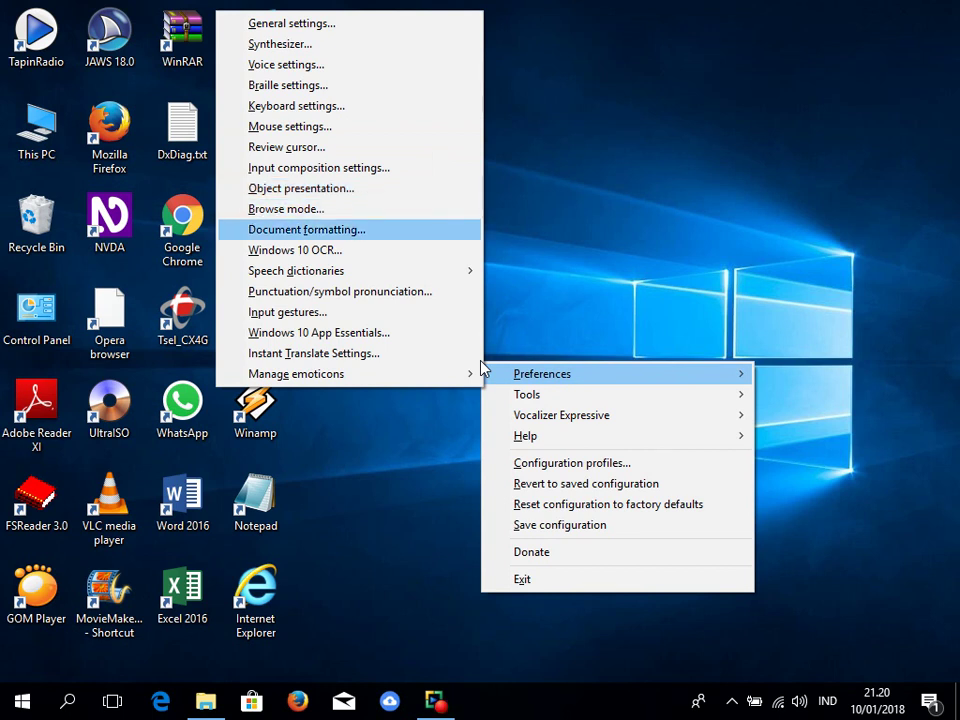
key("Down")
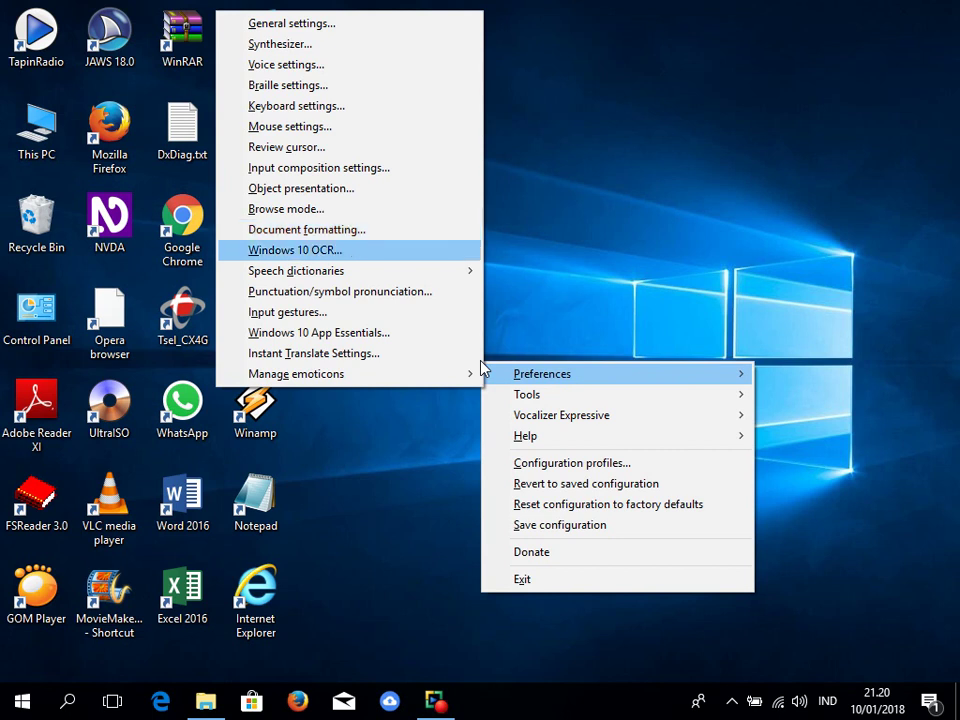
key("Down")
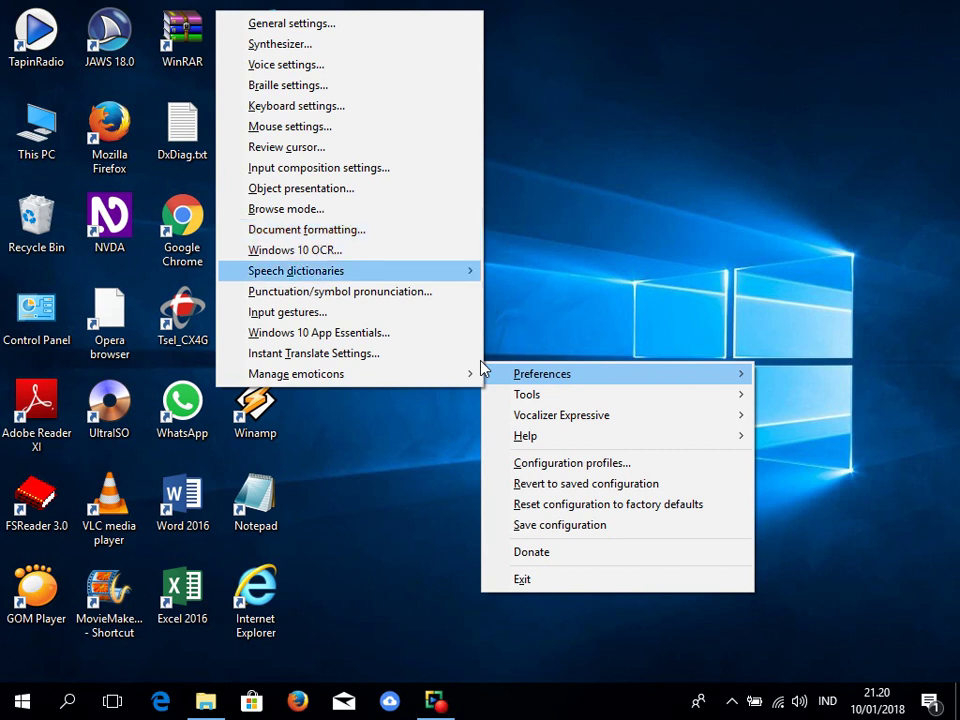
key("Down")
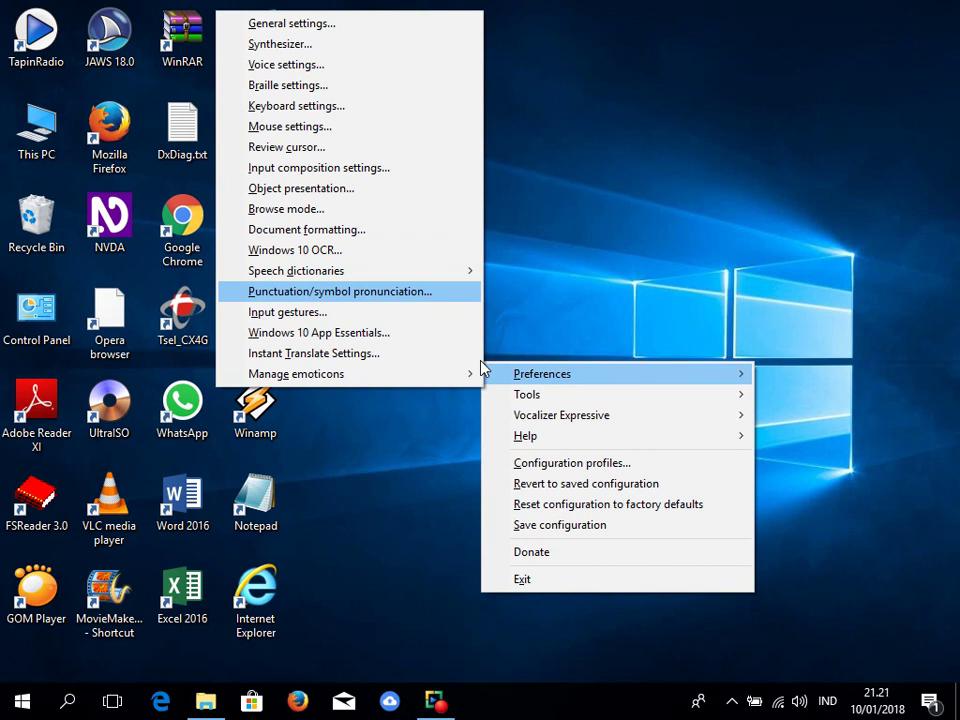
key("Down")
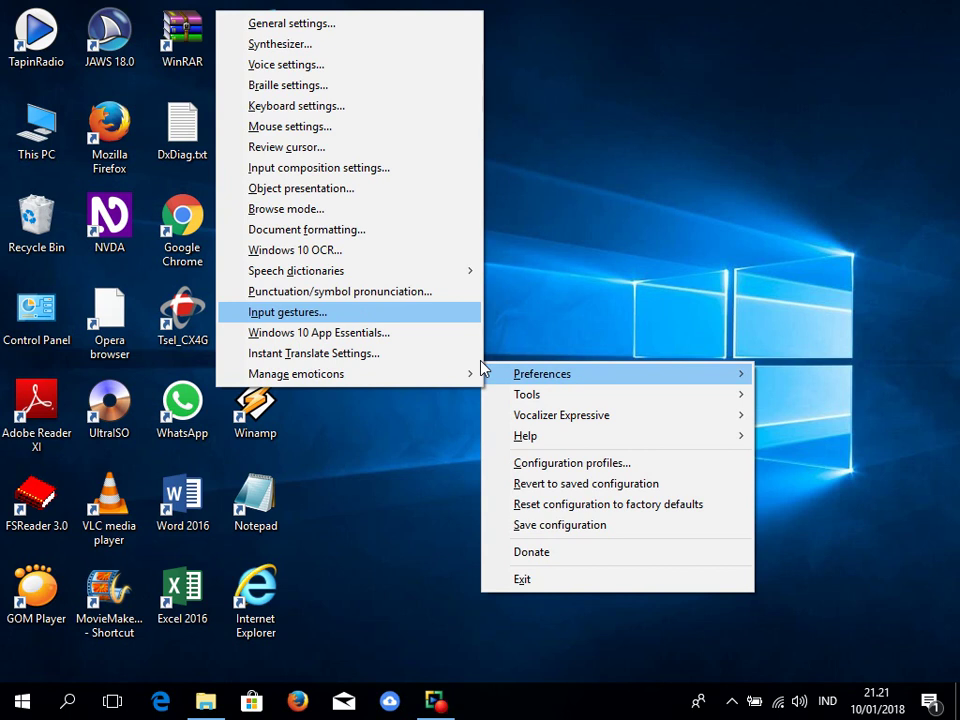
key("Down")
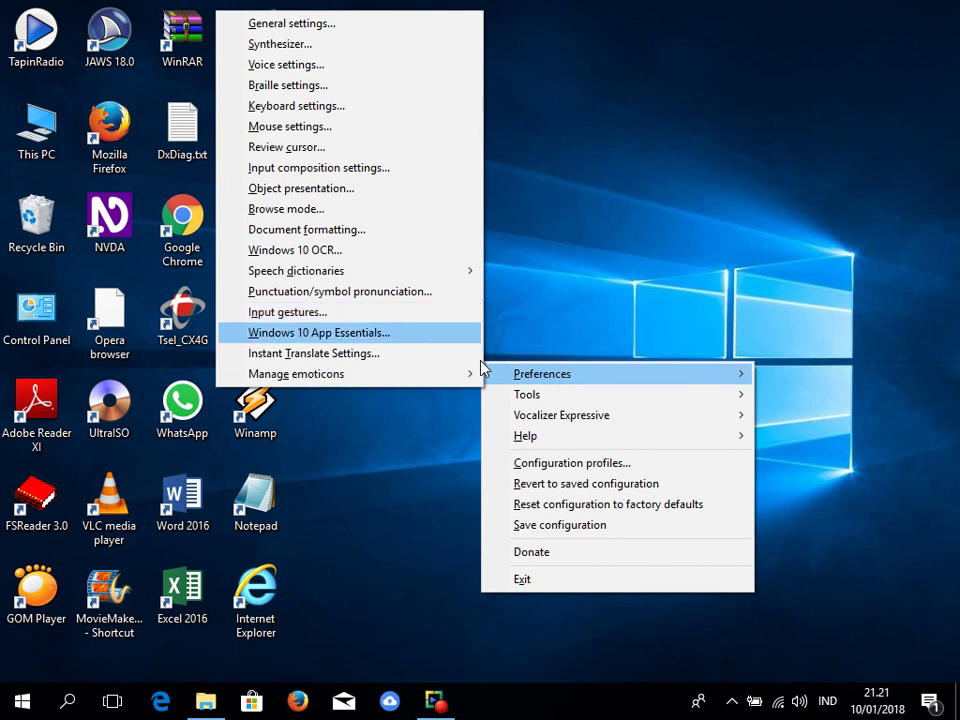
key("Down")
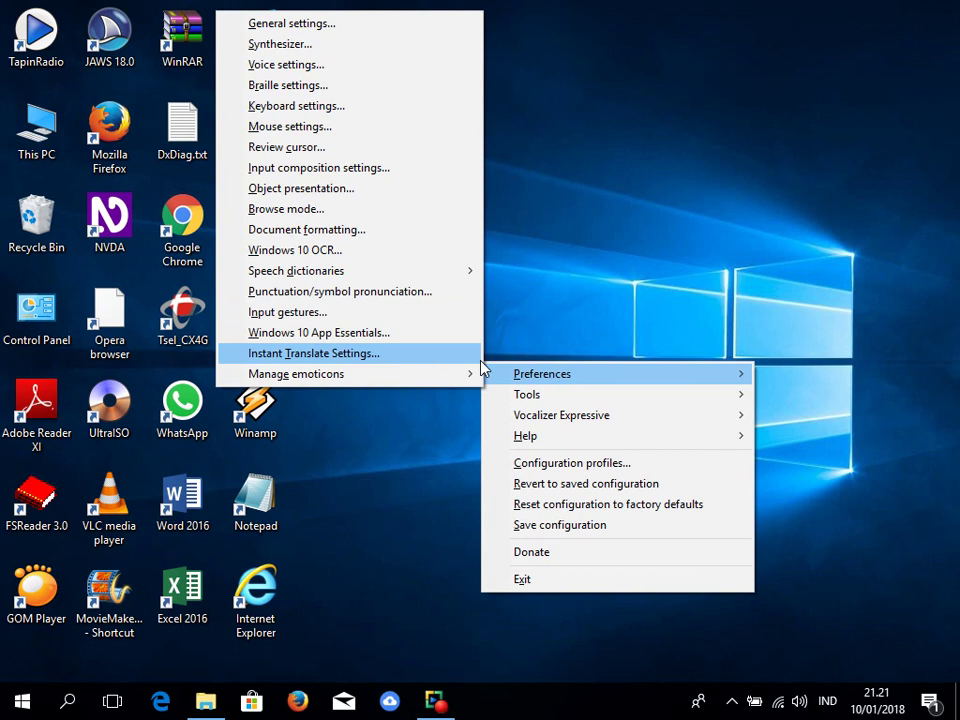
key("Down")
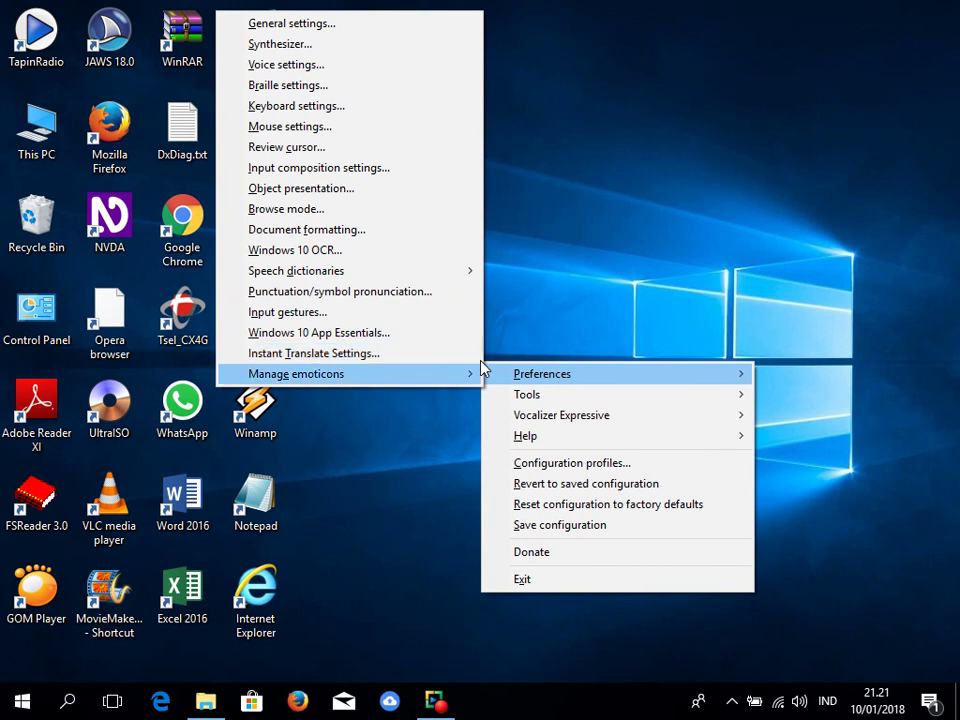
key("Down")
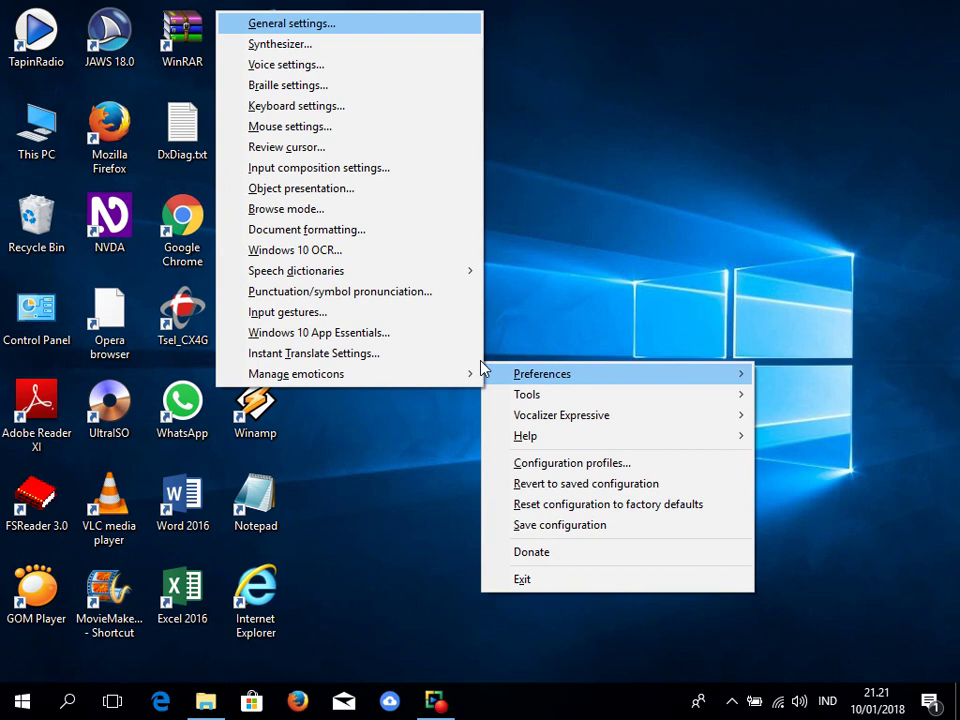
Open NVDA's General settings and examine the options from the language choice to using saved settings on secure screens
key("Return")
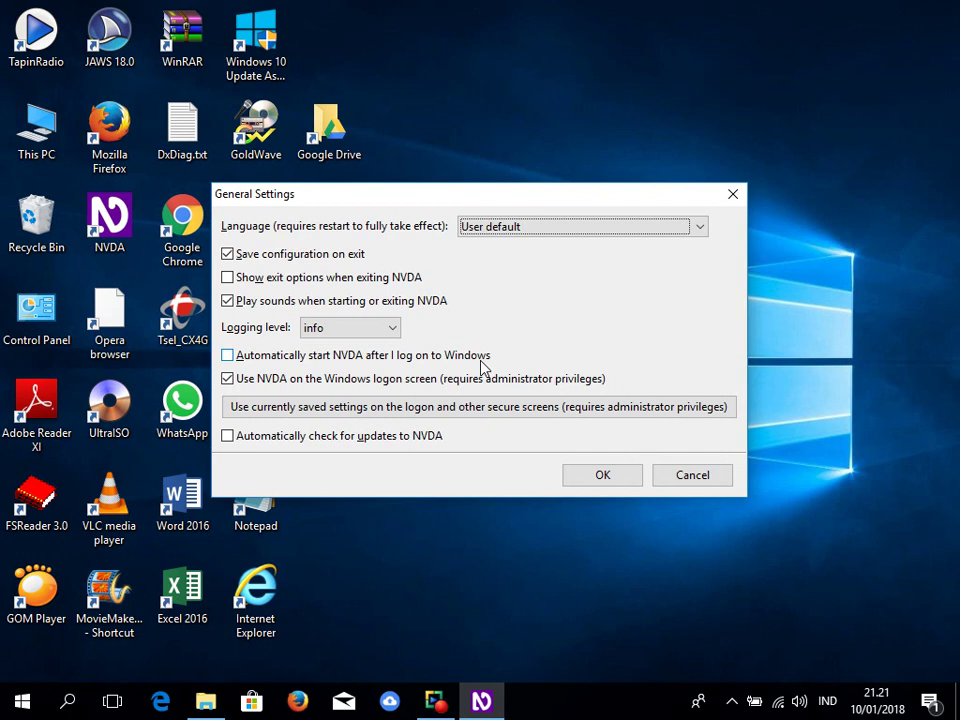
key("Tab")
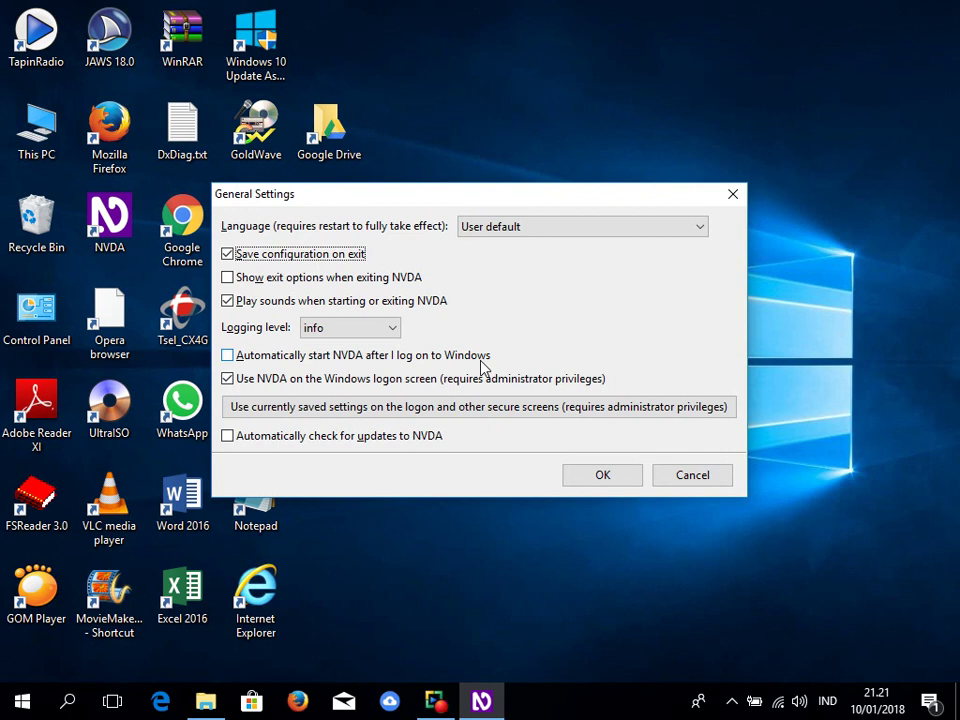
key("Tab")
key("shift+Tab")
key("Tab")
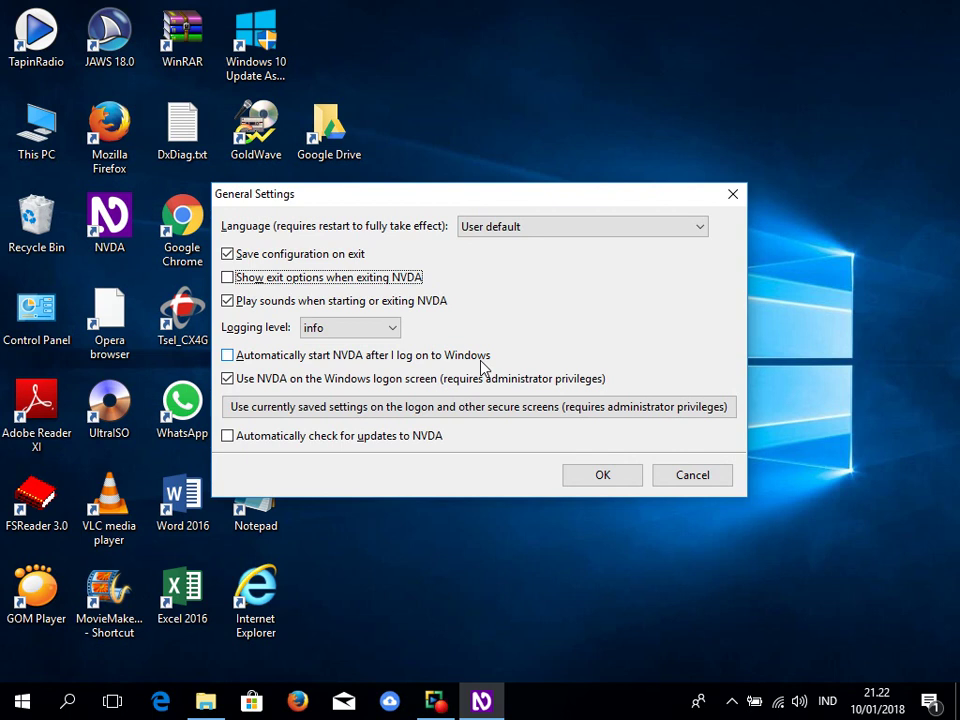
key("Tab")
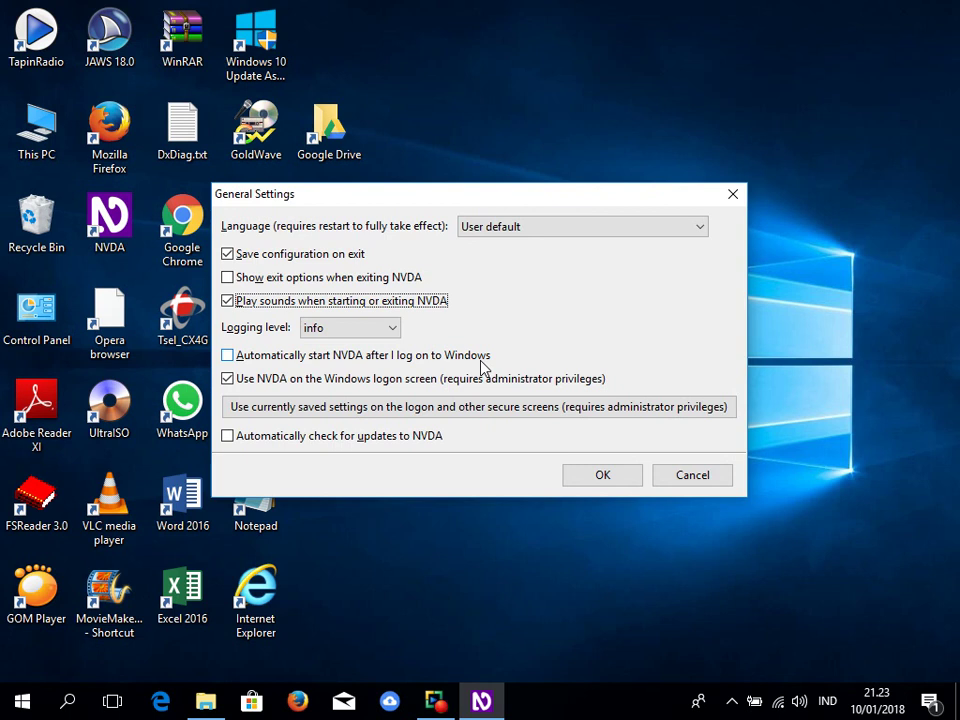
key("Tab")
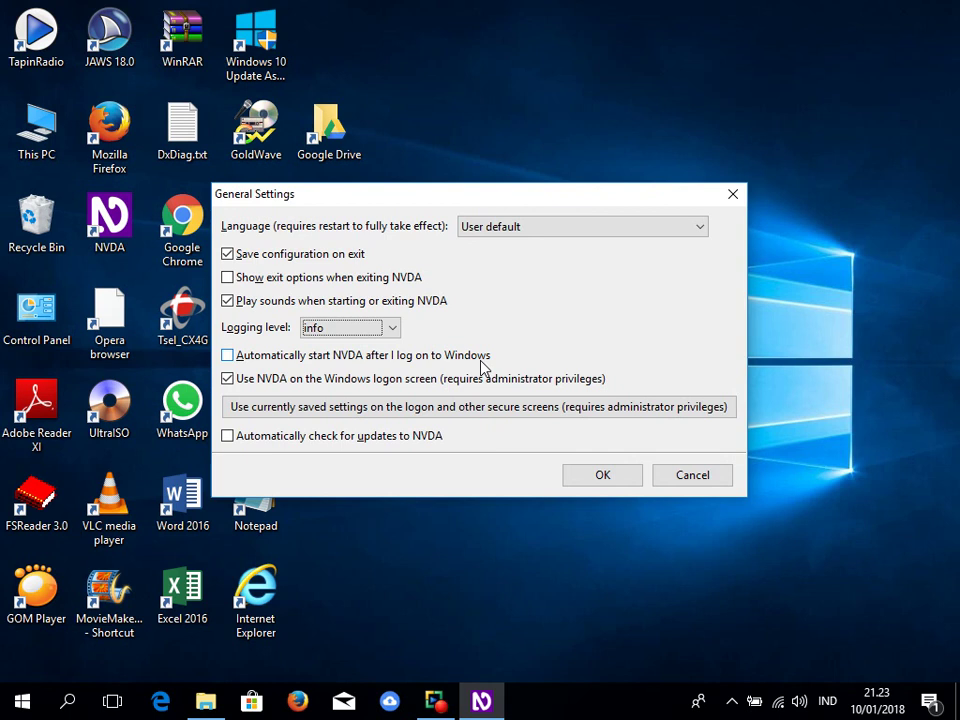
key("Tab")
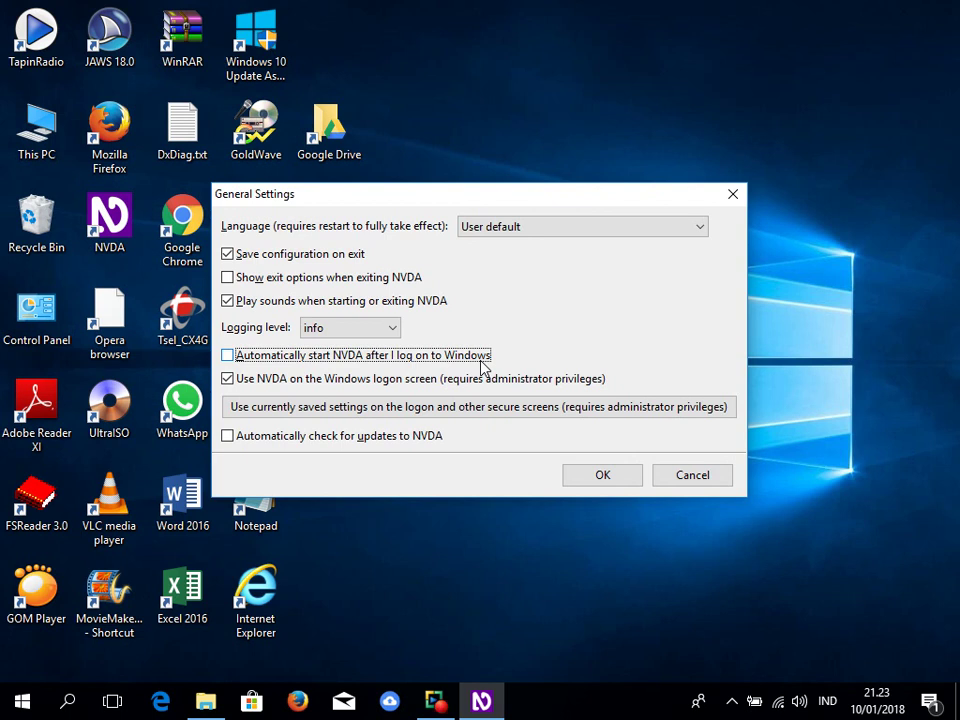
key("Tab")
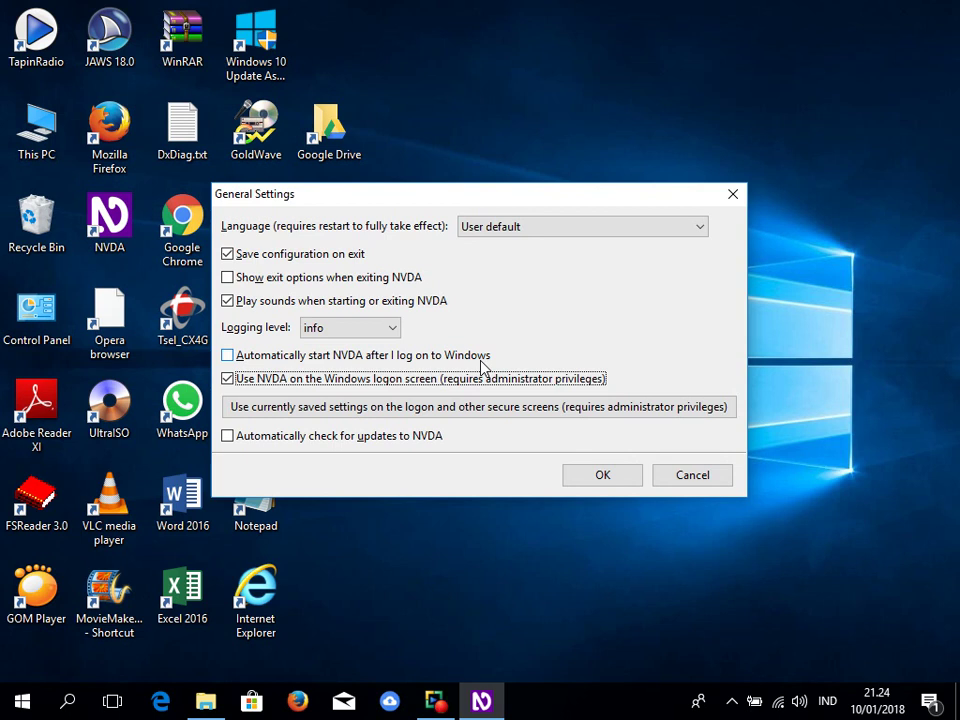
key("Tab")
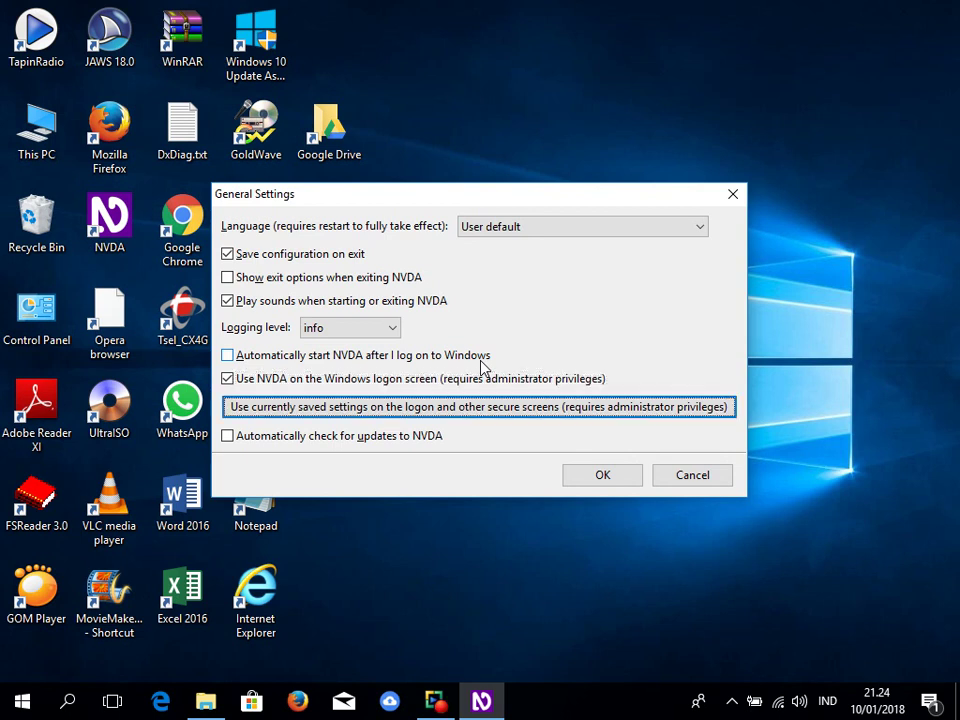
Turn off using NVDA on the Windows logon screen and confirm the General settings
key("shift+Tab")
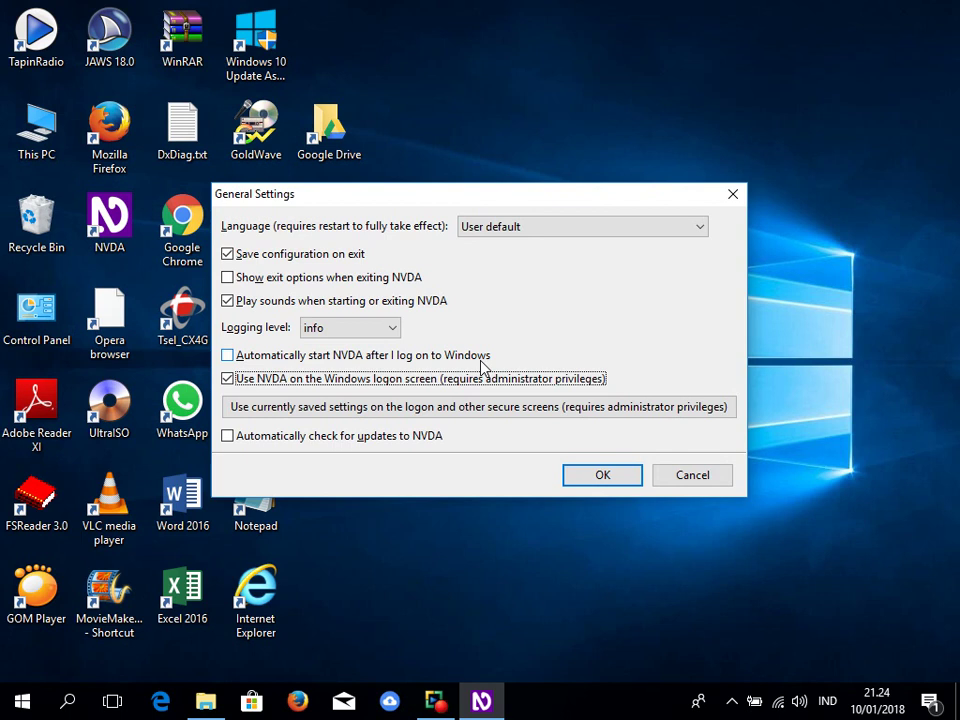
key("space")
key("Tab")
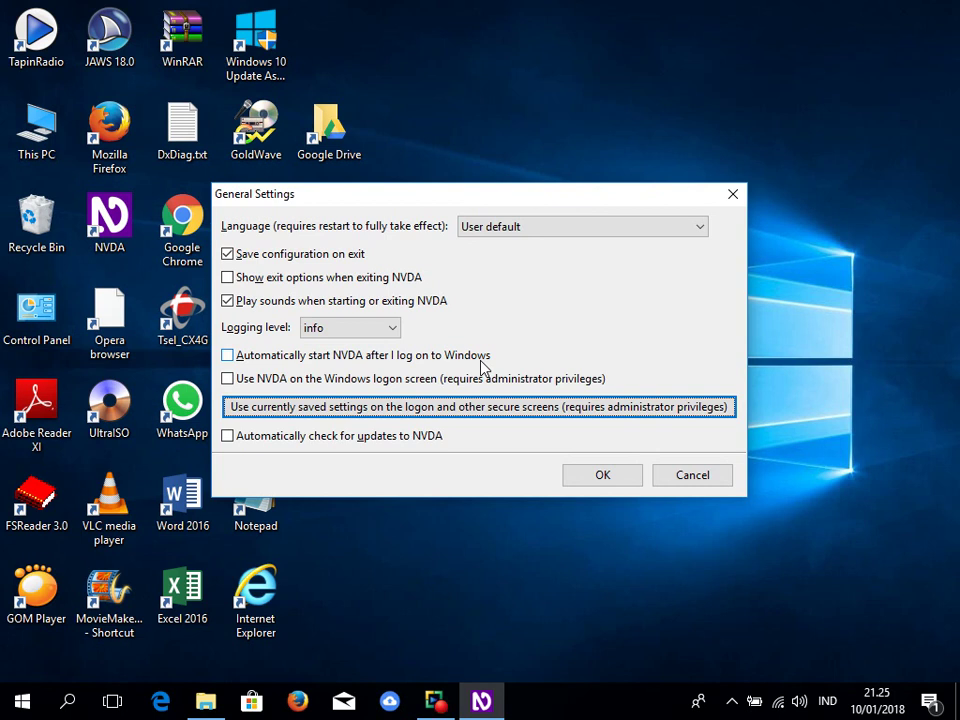
key("Tab")
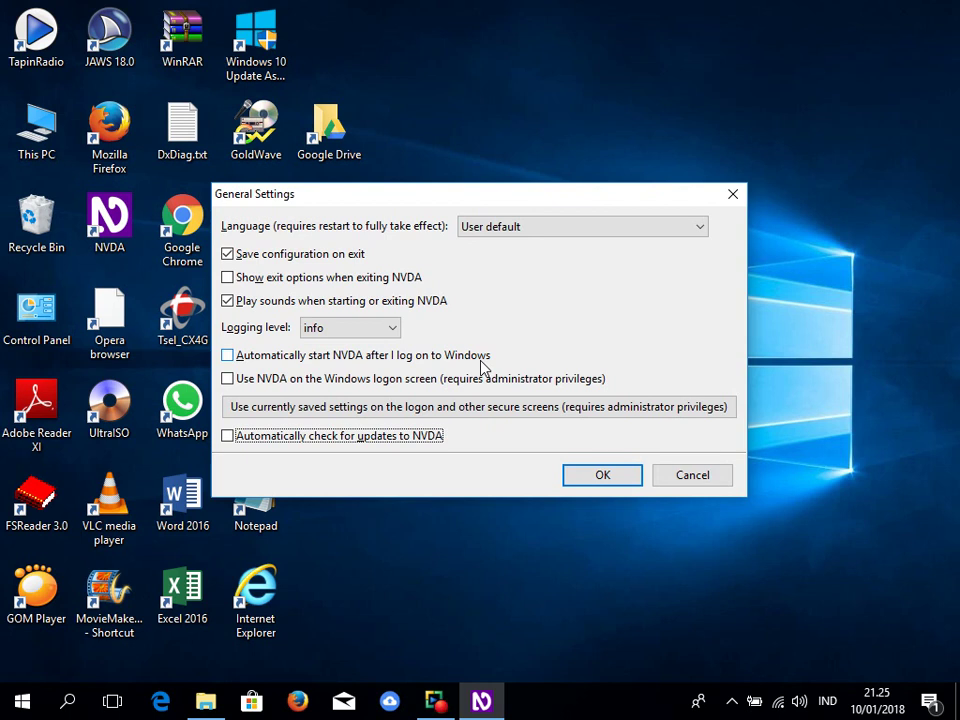
key("Tab")
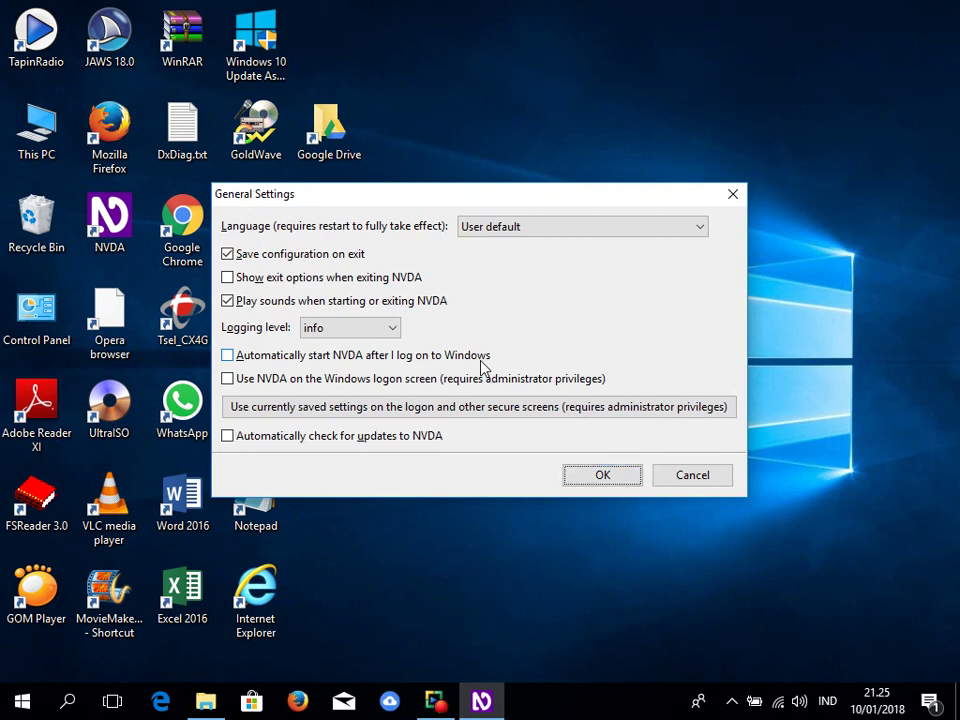
key("Return")
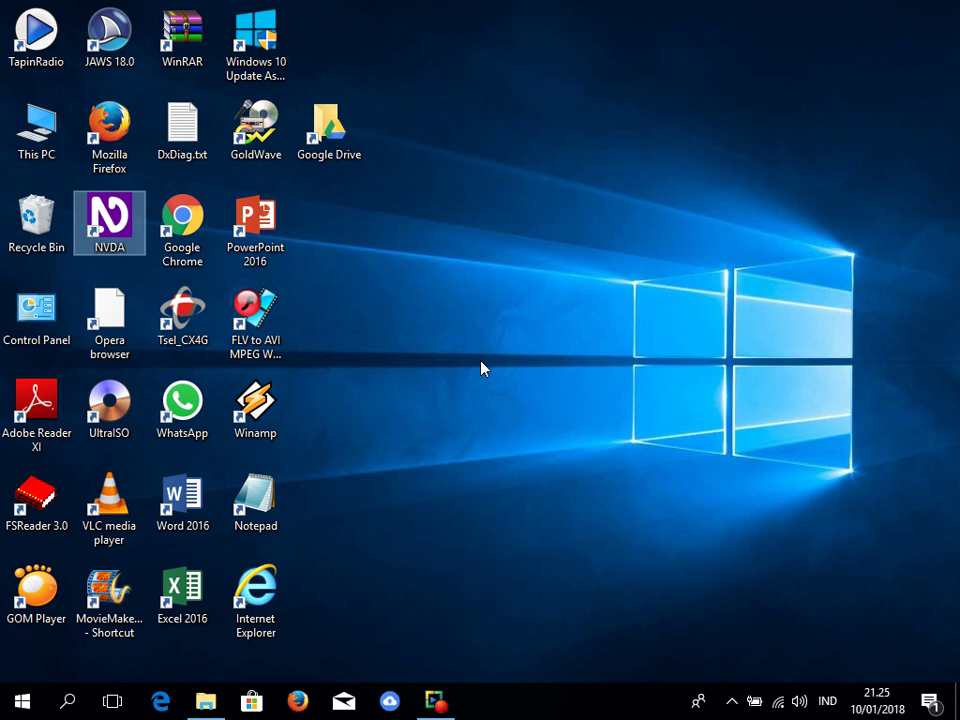
Open the Synthesizer settings from NVDA's Preferences
key("Insert+n")
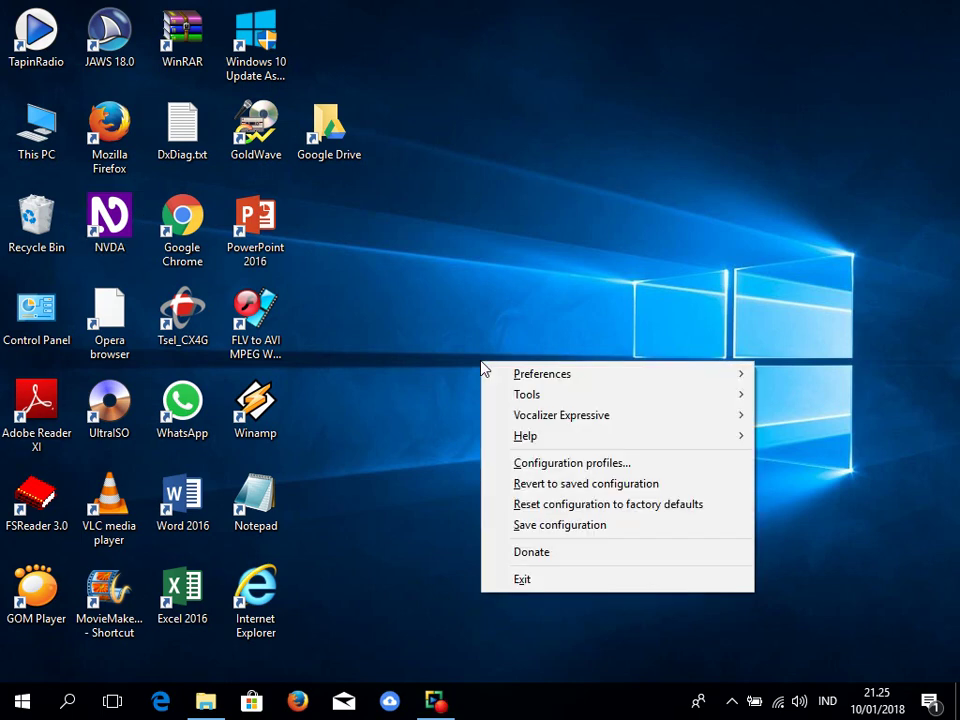
key("Down")
key("Right")
key("Down")
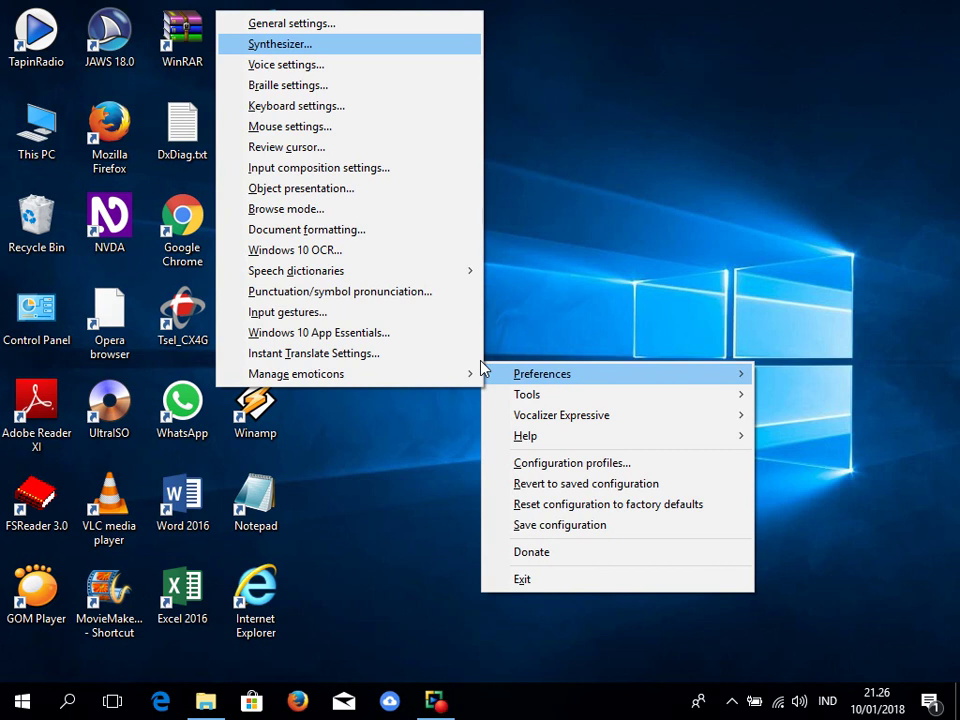
key("Down")
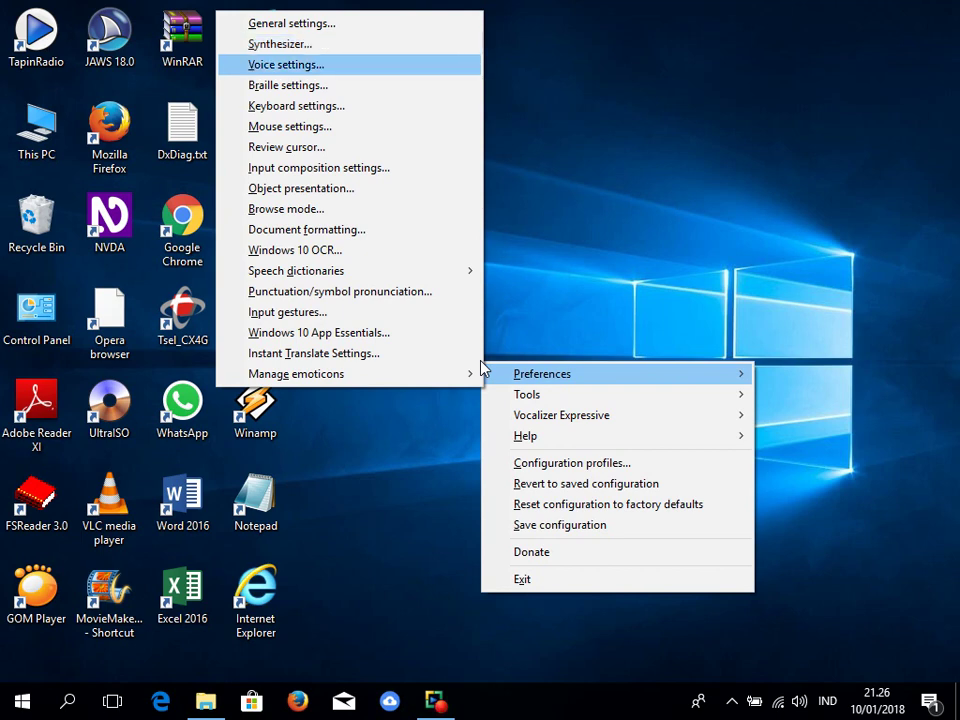
key("Up")
key("Return")
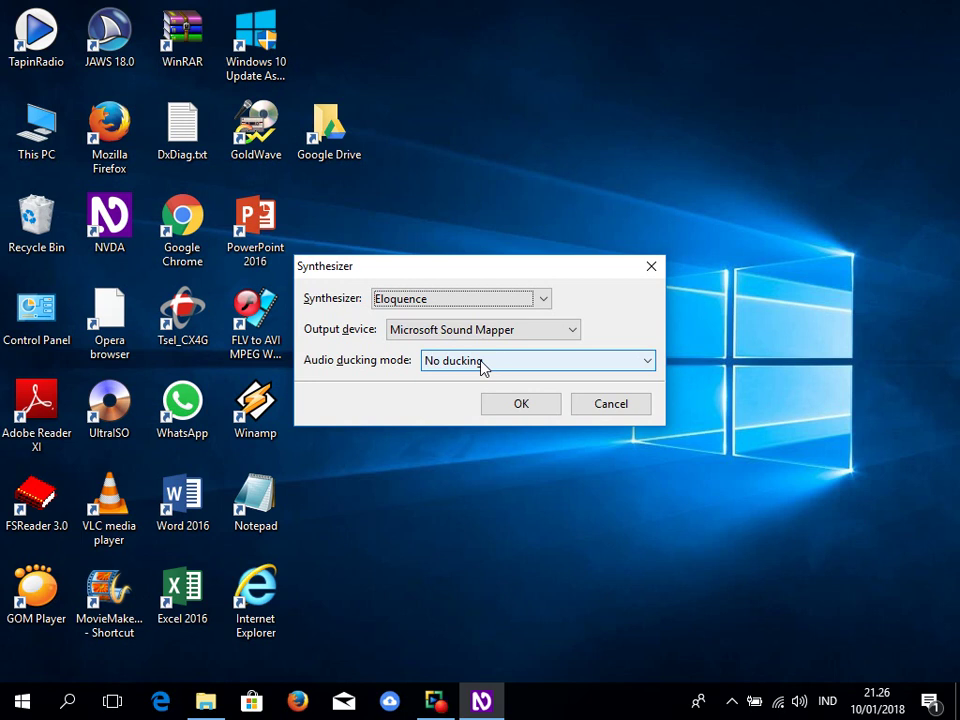
Look through the available synthesizers, including Microsoft Speech API version 5 and Windows OneCore voices, and close the Synthesizer dialog
key("Down")
key("Down")
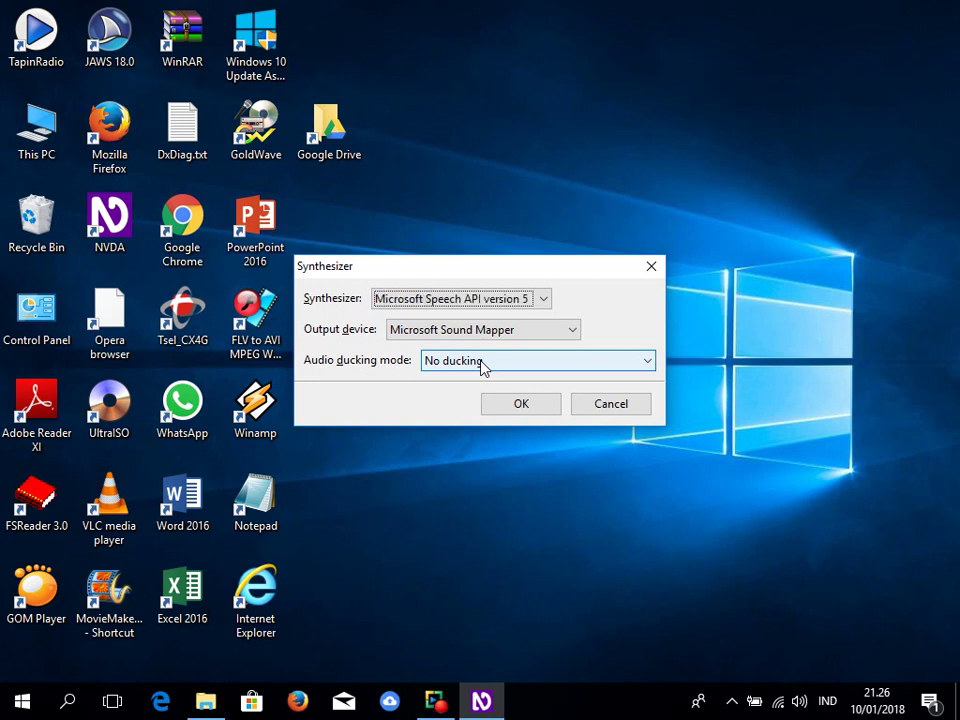
key("Down")
key("Down")
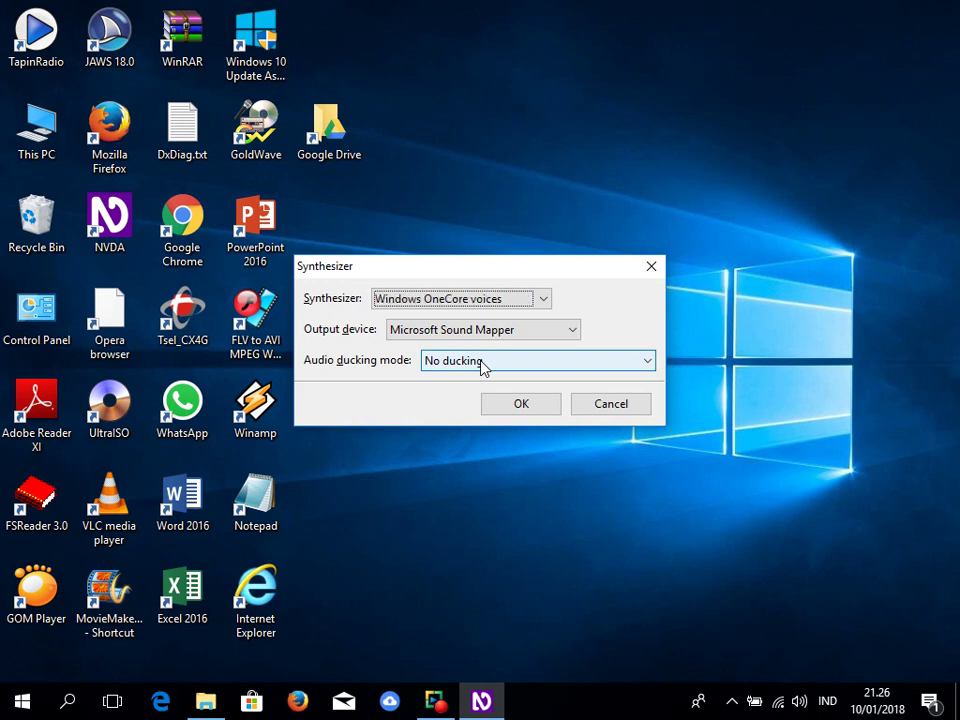
key("Return")
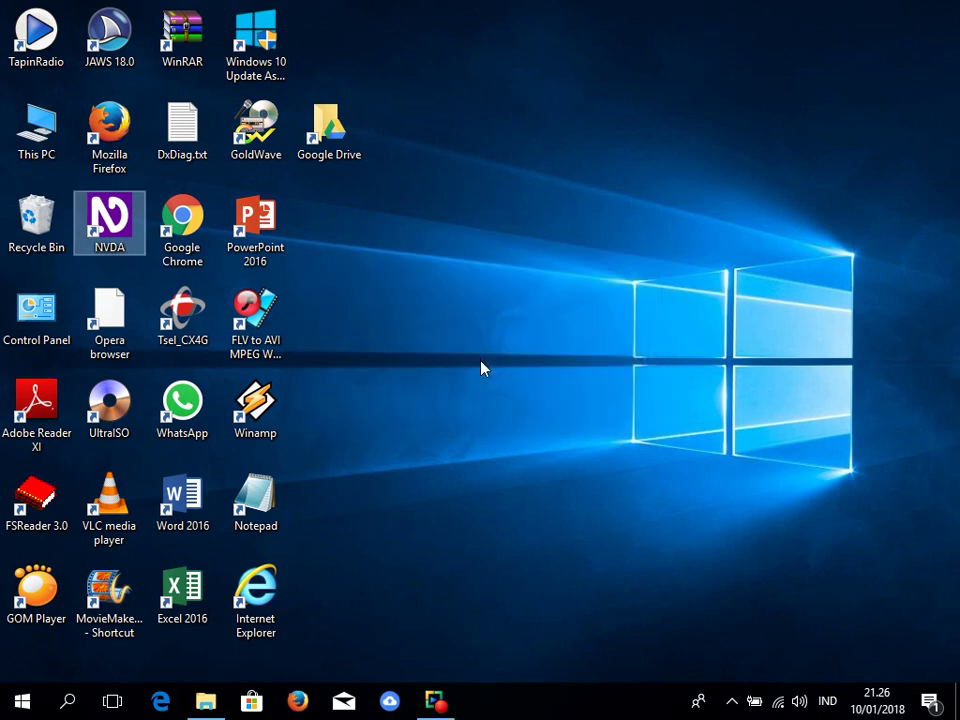
Open the Voice settings from NVDA's Preferences
key("insert+n")
key("Down")
key("Right")
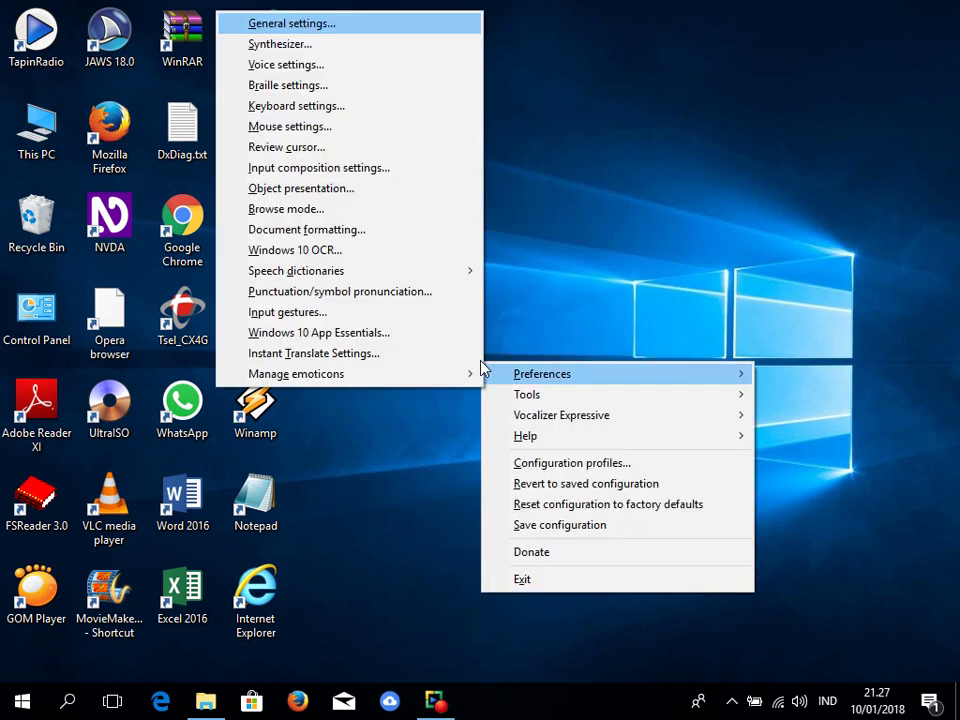
key("Down")
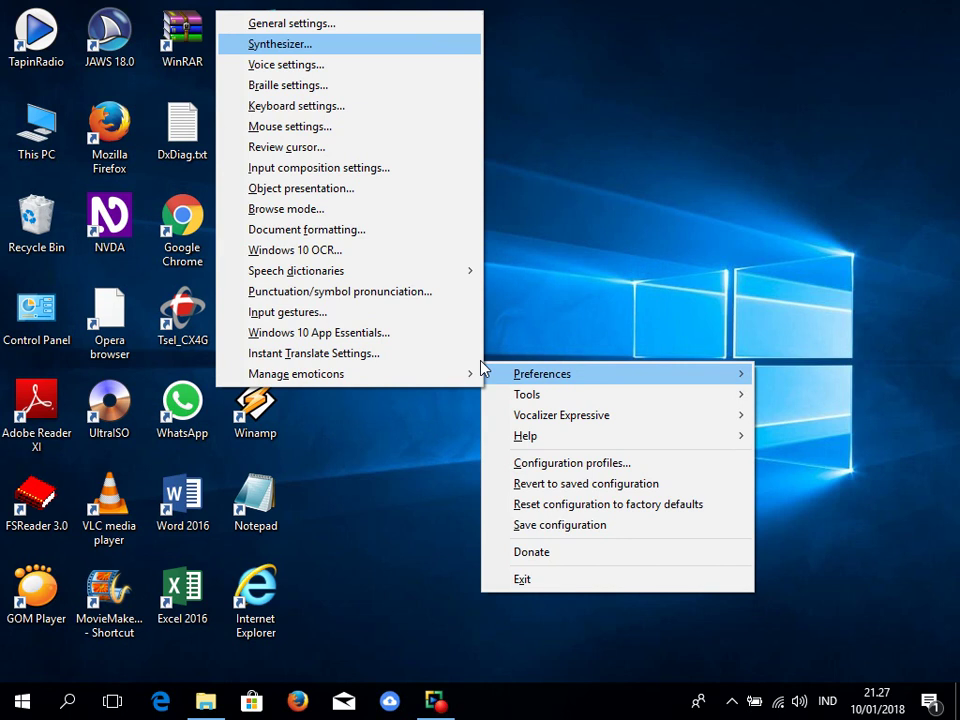
key("Down")
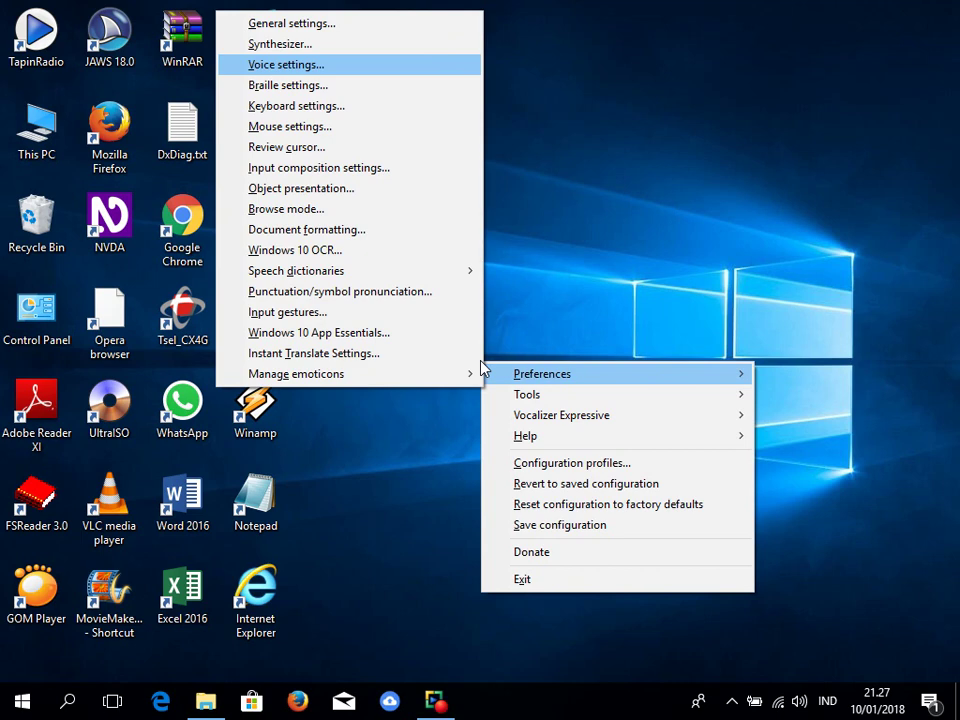
key("Return")
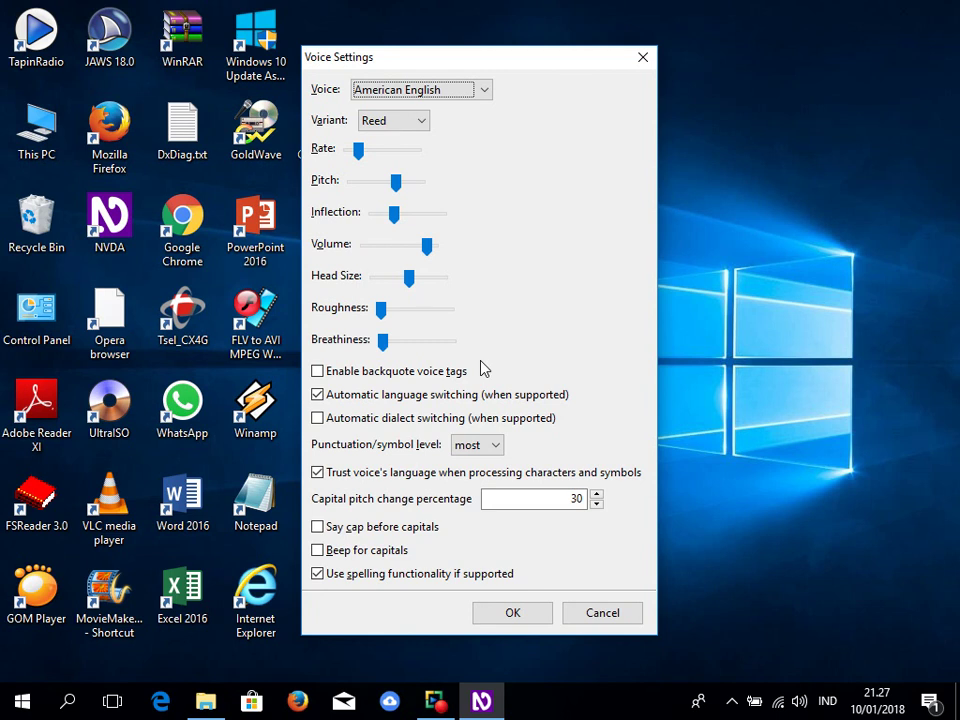
Try the British English, Latin American Spanish and Castilian Spanish voices and return the voice to American English
key("Down")
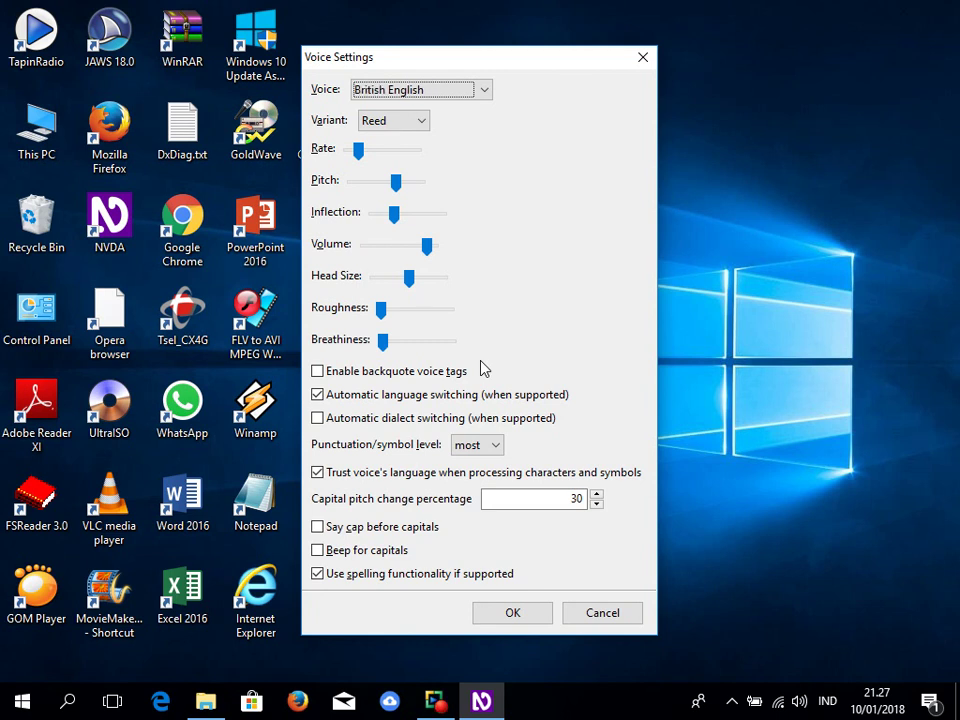
key("Down")
key("Up")
key("Up")
key("Up")
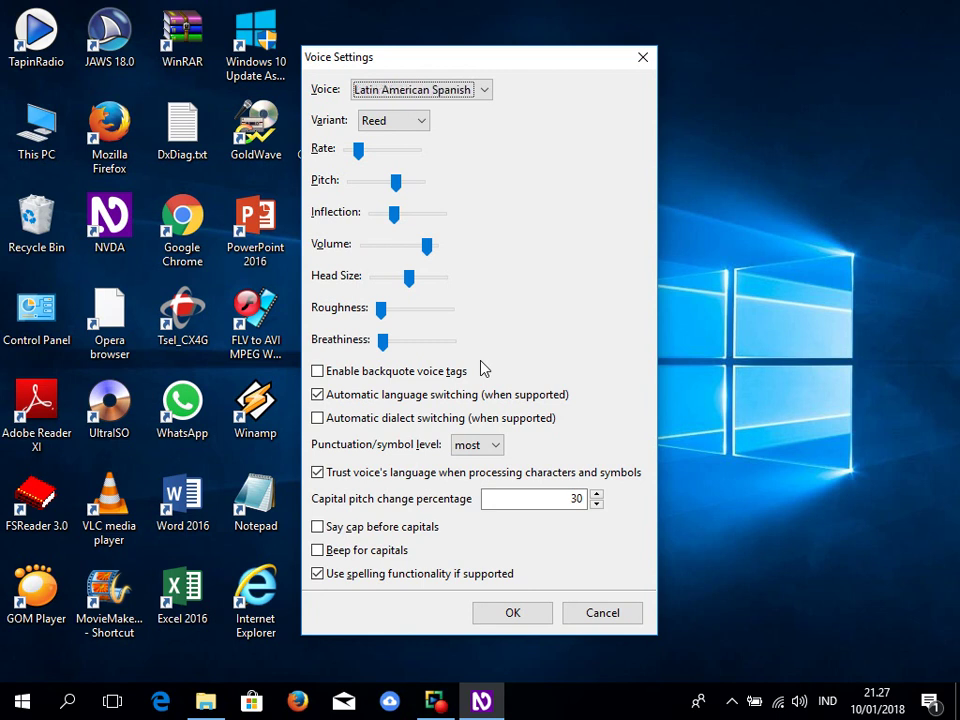
key("Up")
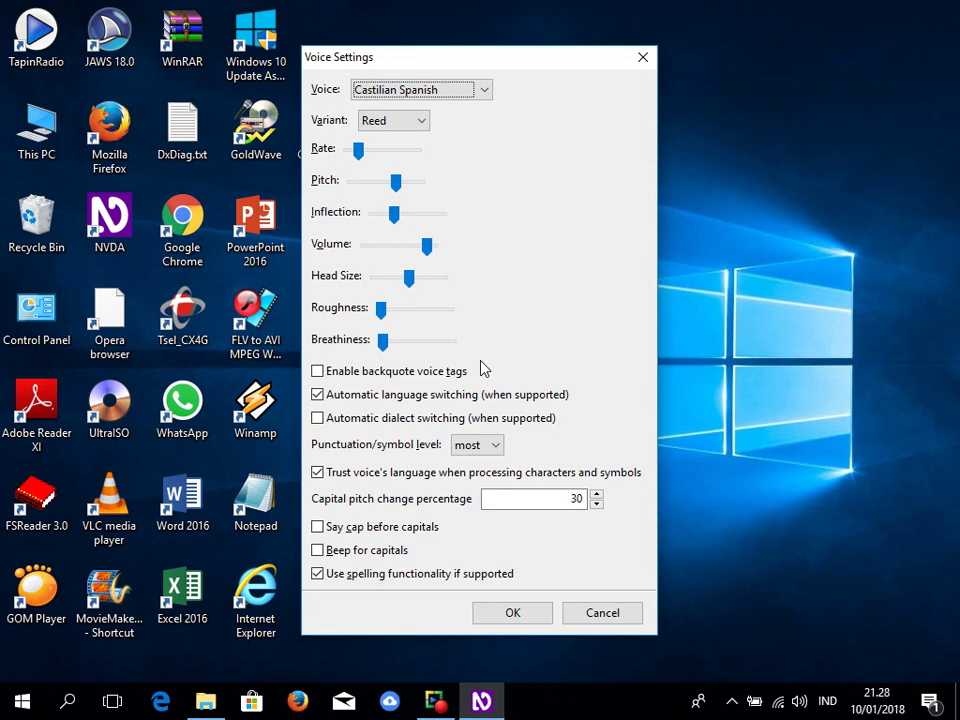
key("Down")
key("Down")
Cycle through the variants of the American English voice and return to Reed
key("Tab")
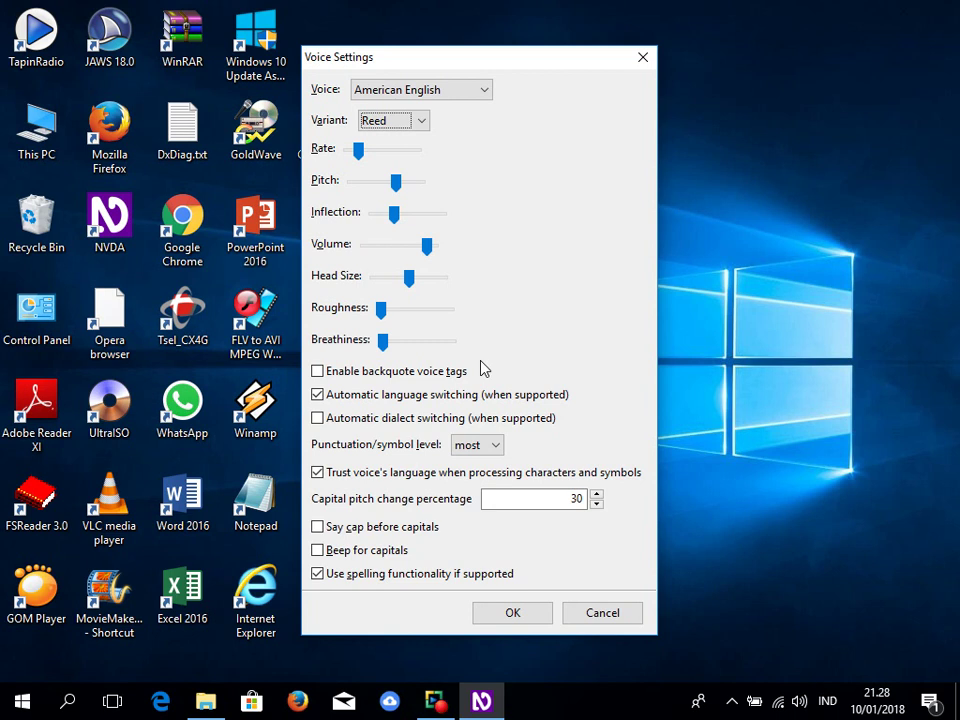
key("Down")
key("Down")
key("Down")
key("Down")
key("Down")
key("Down")
key("Down")
key("Down")
Try different speech rates for the voice and return the rate to its starting value
key("Tab")
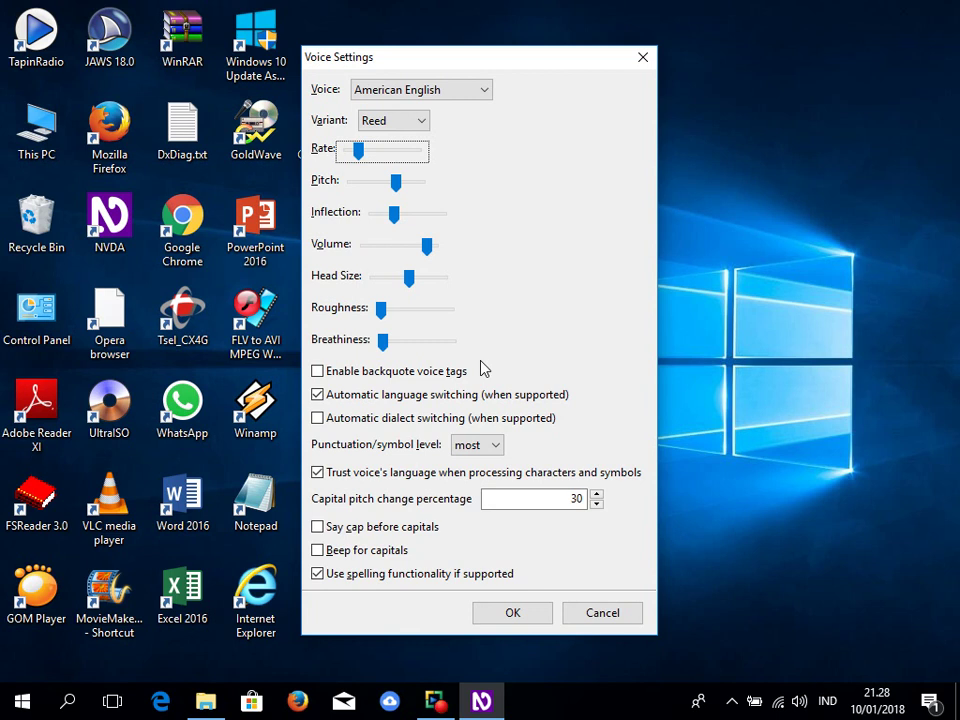
key("Page_Down")
key("Page_Down")
key("Page_Down")
key("Page_Down")
key("Page_Down")
key("Page_Down")
key("Page_Down")
key("Page_Down")
key("Page_Down")
key("Left")
key("Left")
key("Left")
key("Left")
key("Left")
key("Left")
key("Left")
key("Left")
key("Left")
key("Left")
key("Left")
key("Left")
key("Left")
key("Left")
Try lower and higher pitch values for the voice and restore the original pitch
key("Tab")
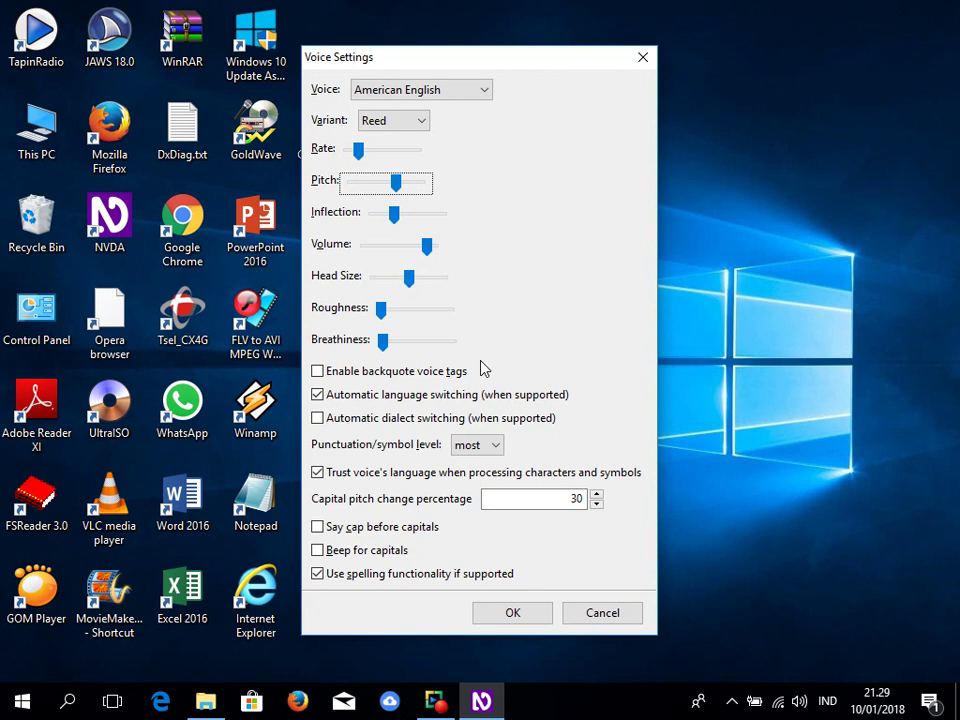
key("Left")
key("Left")
key("Left")
key("Left")
key("Left")
key("Right")
key("Right")
key("Right")
key("Right")
key("Right")
key("Right")
key("Right")
key("Right")
key("Left")
key("Left")
key("Left")
Try lower and higher inflection values for the voice and restore the original inflection
key("Tab")
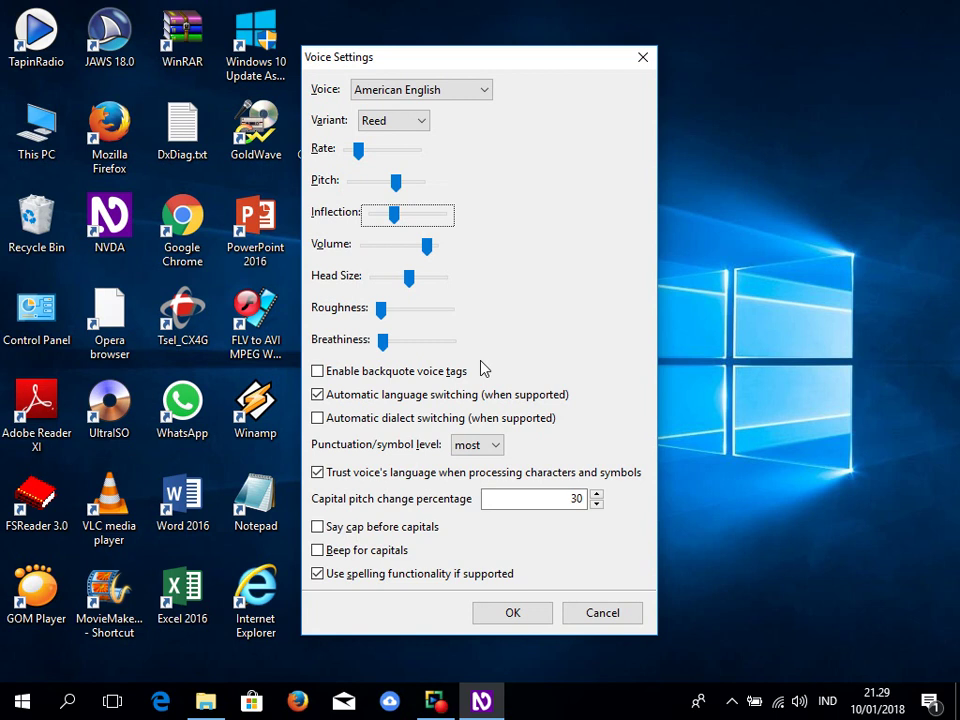
key("Left")
key("Right")
key("Right")
key("Right")
key("Right")
key("Right")
key("Right")
key("Right")
key("Right")
key("Left")
key("Left")
key("Left")
key("Left")
key("Left")
key("Left")
key("Left")
Try a different voice volume in large increments and restore the original volume
key("Tab")
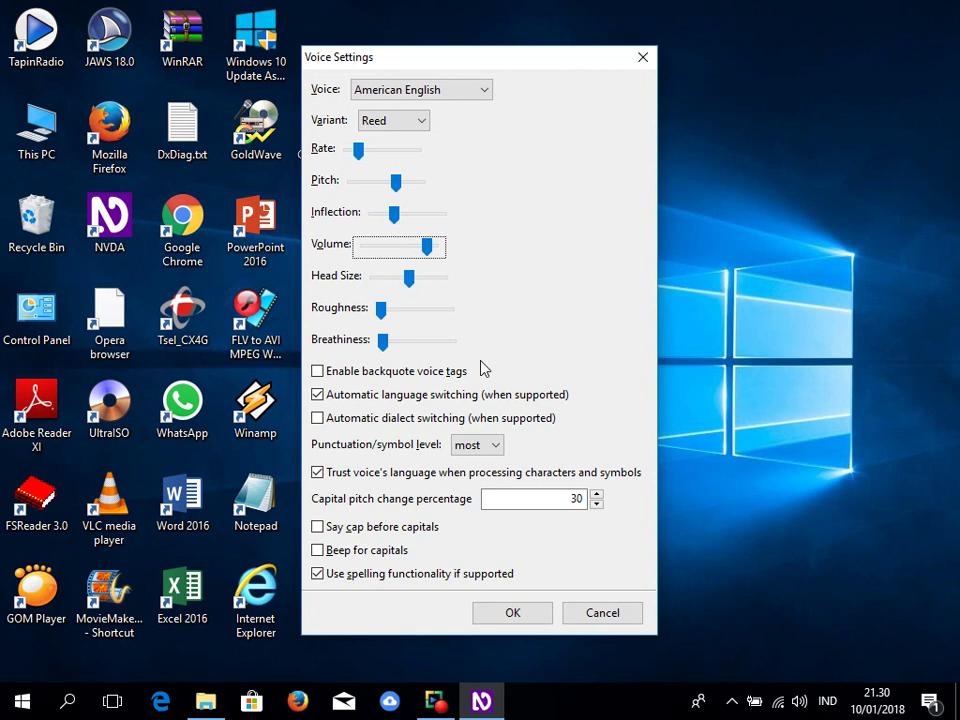
key("Page_Down")
key("Page_Down")
key("Page_Down")
key("Page_Down")
key("Page_Down")
key("Page_Down")
key("Page_Down")
key("Page_Down")
key("Page_Up")
key("Page_Up")
key("Page_Up")
key("Page_Up")
key("Page_Up")
key("Page_Up")
key("Page_Up")
key("Page_Up")
Try smaller and larger head size values for the voice, restore the original head size, and move on to the roughness setting
key("Tab")
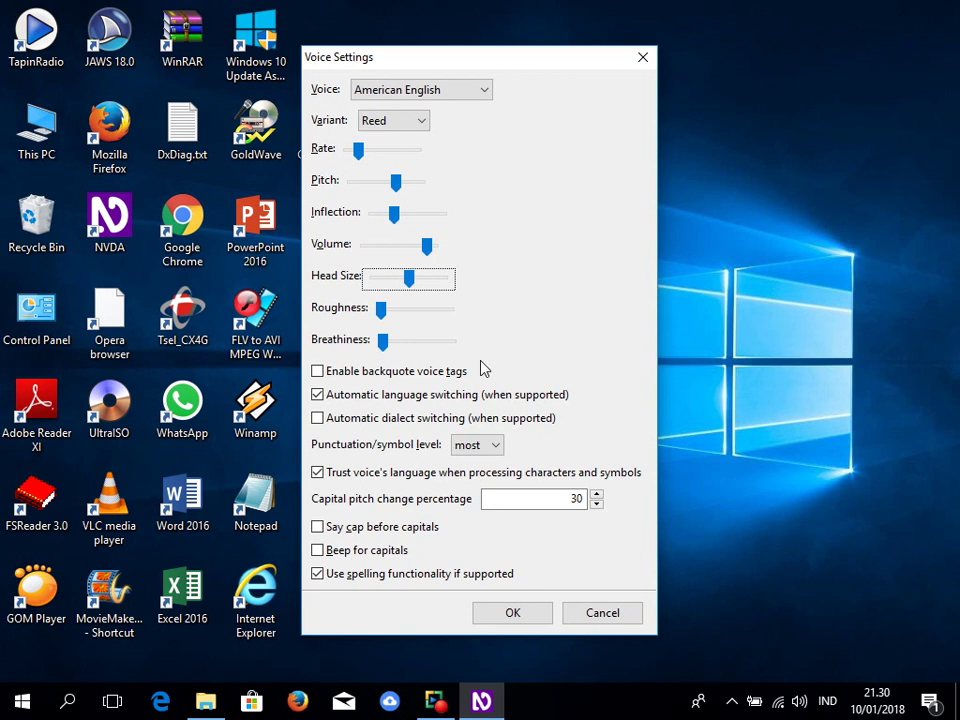
key("Left")
key("Left")
key("Left")
key("Left")
key("Left")
key("Left")
key("Left")
key("Left")
key("Left")
key("Left")
key("Right")
key("Right")
key("Right")
key("Right")
key("Right")
key("Right")
key("Right")
key("Right")
key("Right")
key("Right")
key("Right")
key("Right")
key("Right")
key("Right")
key("Right")
key("Right")
key("Right")
key("Right")
key("Right")
key("Right")
key("Left")
key("Left")
key("Left")
key("Left")
key("Left")
key("Left")
key("Left")
key("Left")
key("Left")
key("Left")
key("Tab")
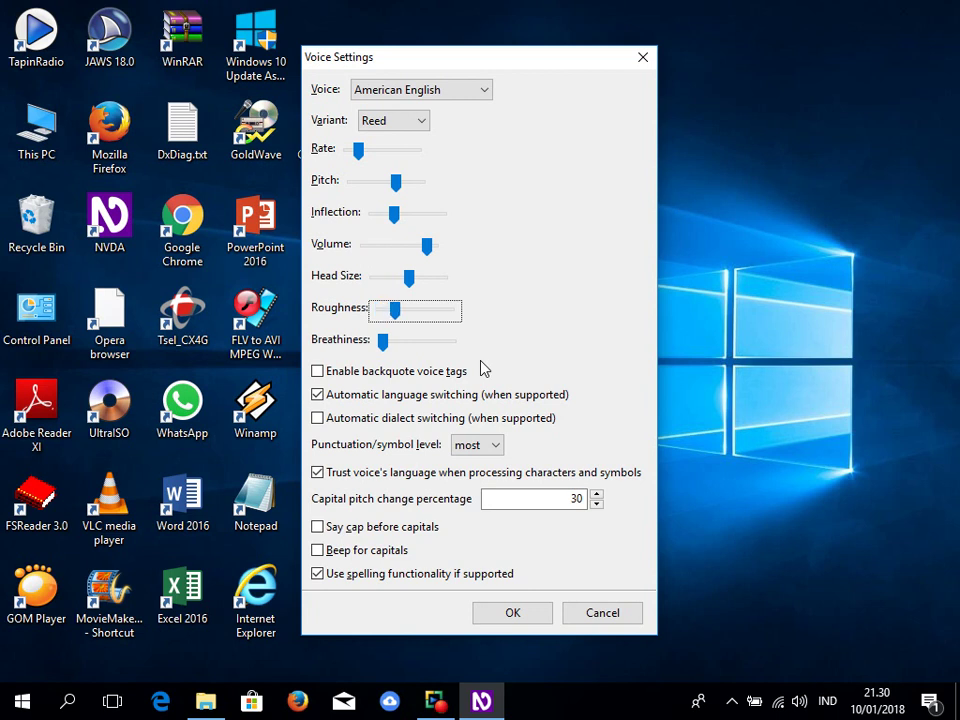
Try higher roughness values for the voice, set the roughness to its minimum, and move on to the breathiness setting
key("Page_Up")
key("Page_Up")
key("Page_Up")
key("Page_Up")
key("Page_Up")
key("Page_Up")
key("Page_Up")
key("Page_Up")
key("Home")
key("Tab")
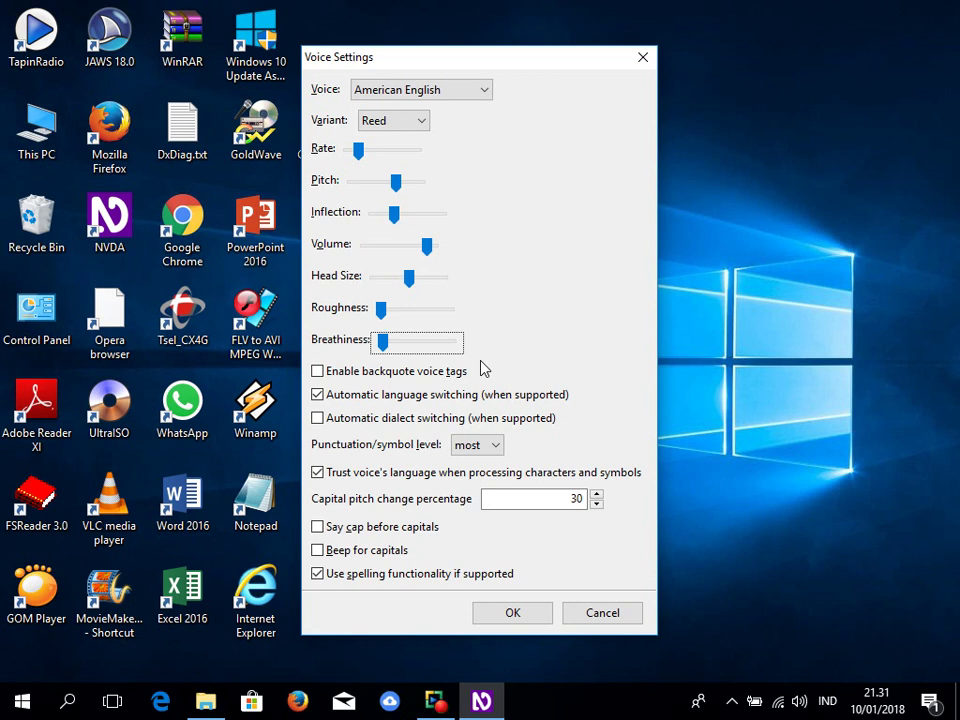
Try higher breathiness values for the voice and restore the breathiness to its minimum
key("Right")
key("Right")
key("Right")
key("Right")
key("Right")
key("Right")
key("Right")
key("Right")
key("Right")
key("Right")
key("Left")
key("Left")
key("Left")
key("Left")
key("Home")
key("Tab")
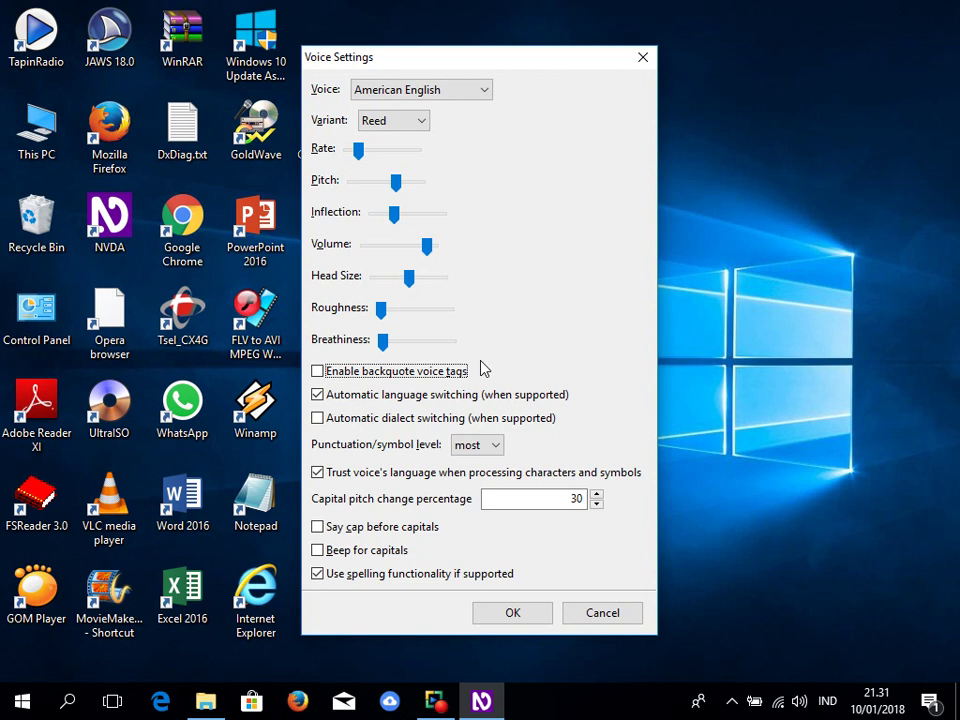
Go past the language and dialect switching options, try other punctuation/symbol levels, and restore the level to most
key("Tab")
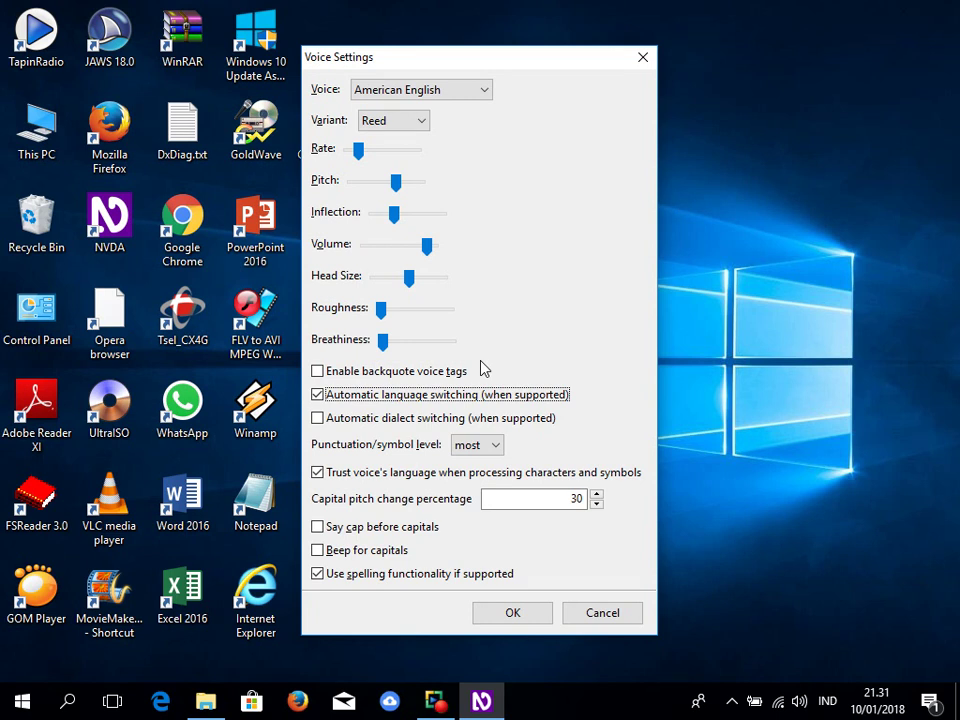
key("Tab")
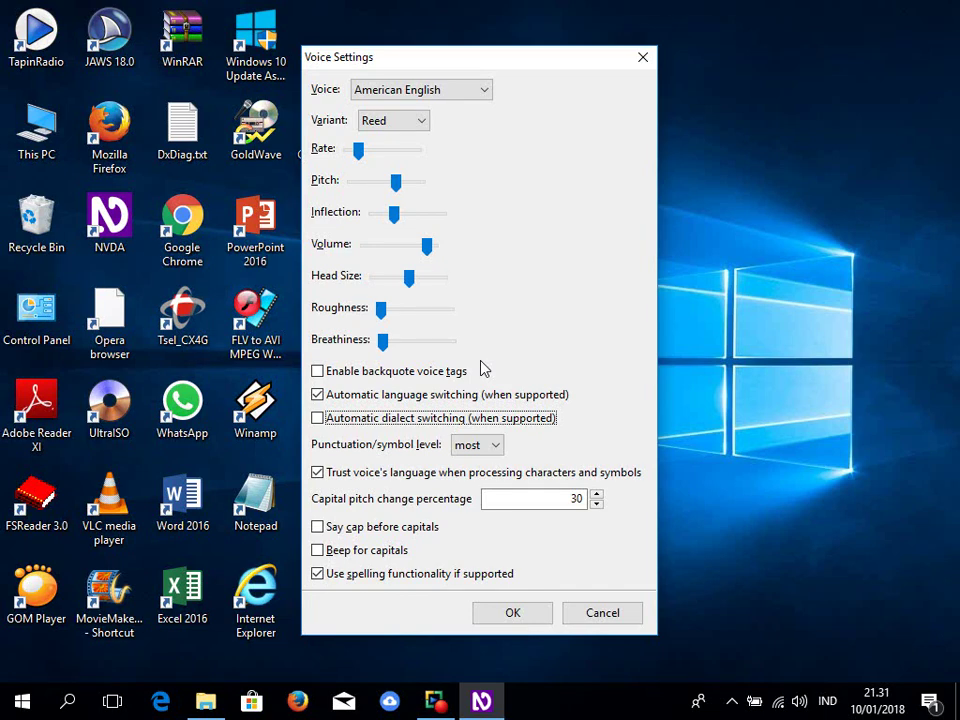
key("Tab")
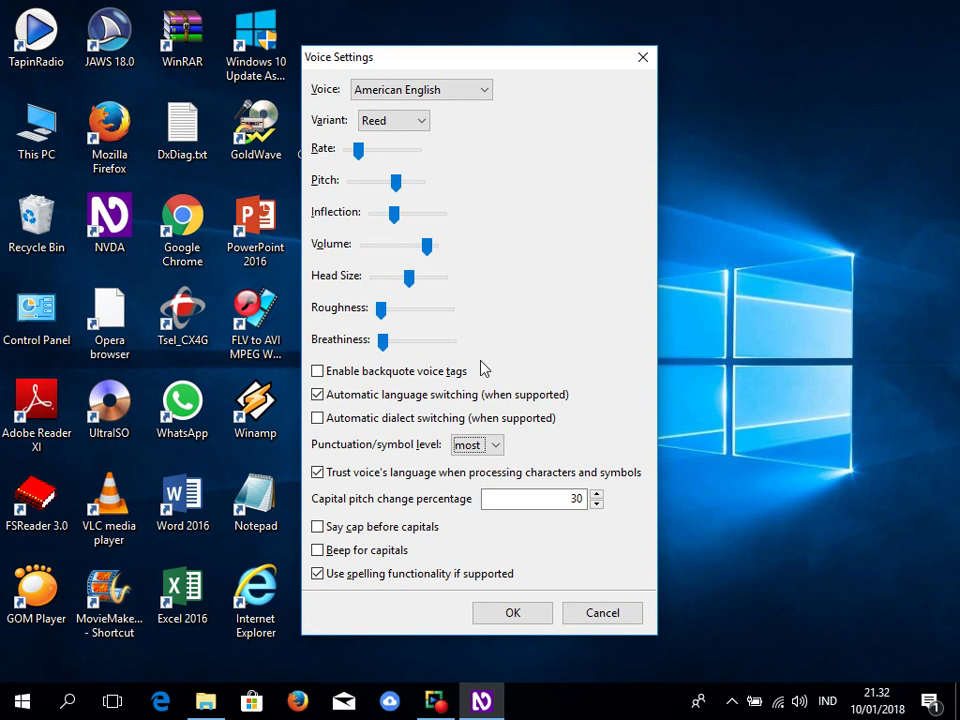
key("Down")
key("Up")
key("Up")
key("Up")
key("End")
key("Up")
key("Tab")
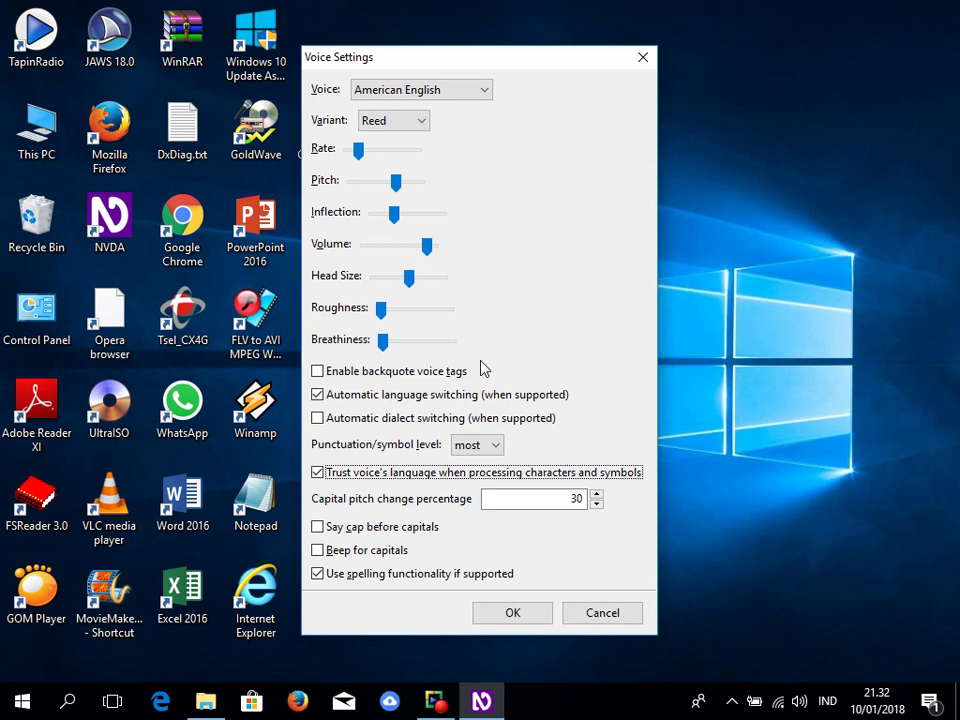
Try a different capital pitch change percentage and restore it to 30
key("Tab")
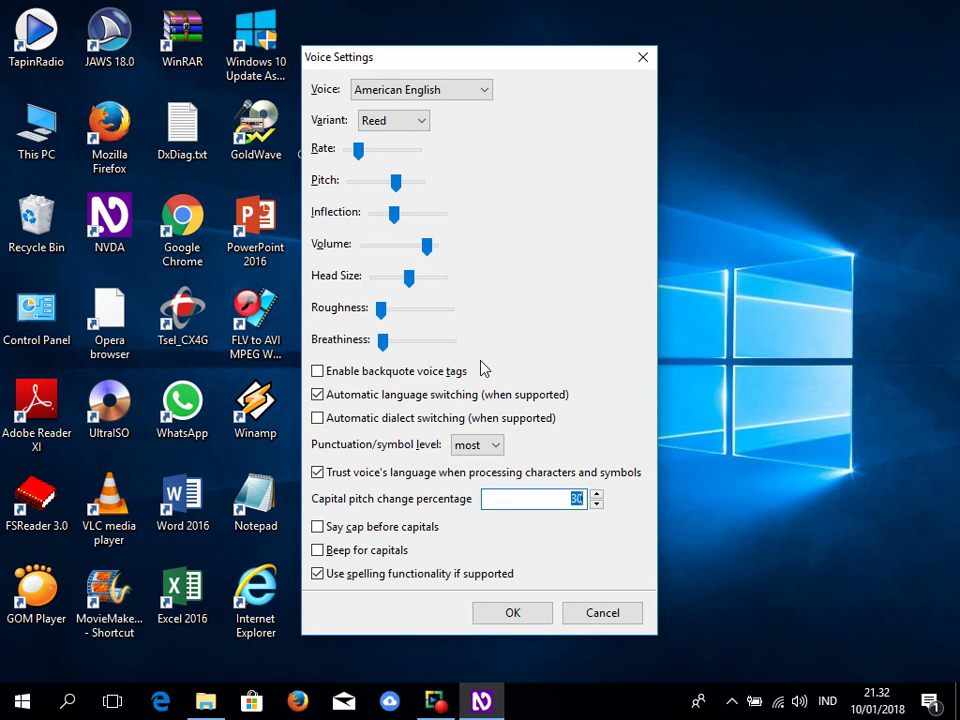
key("Up")
key("Down")
key("Tab")
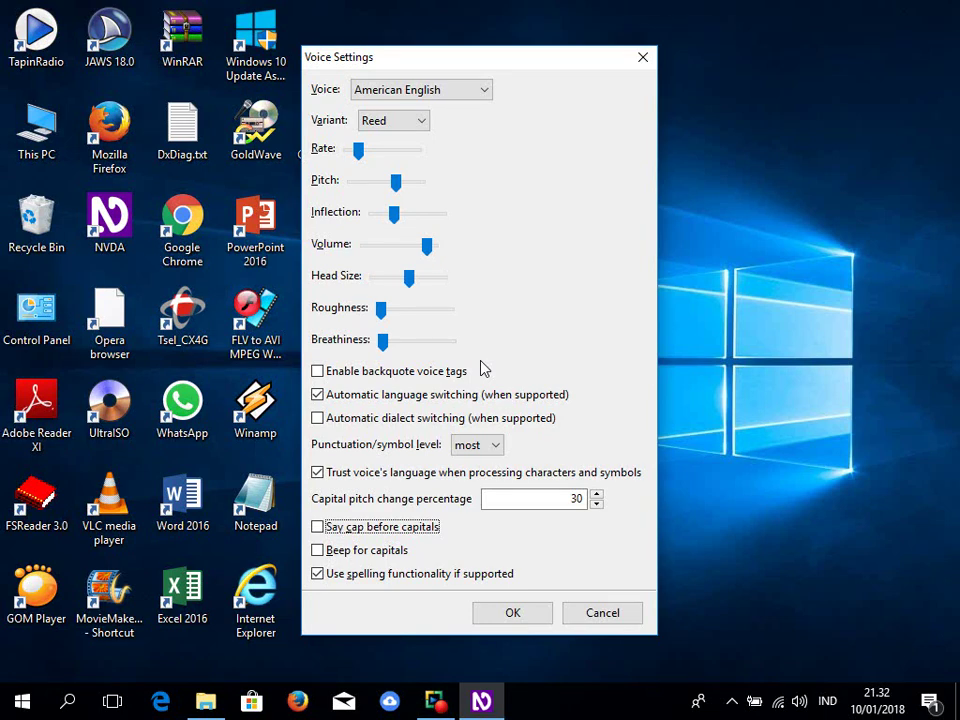
Review the capital announcement, capital beep and spelling functionality options, and accept the voice settings
key("Tab")
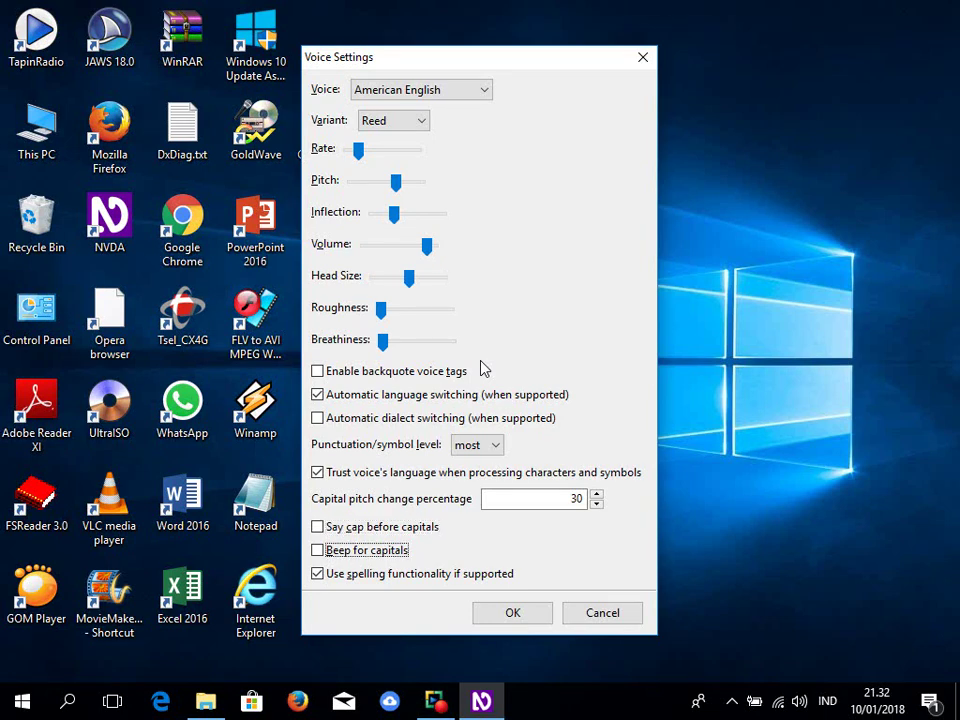
key("shift+Tab")
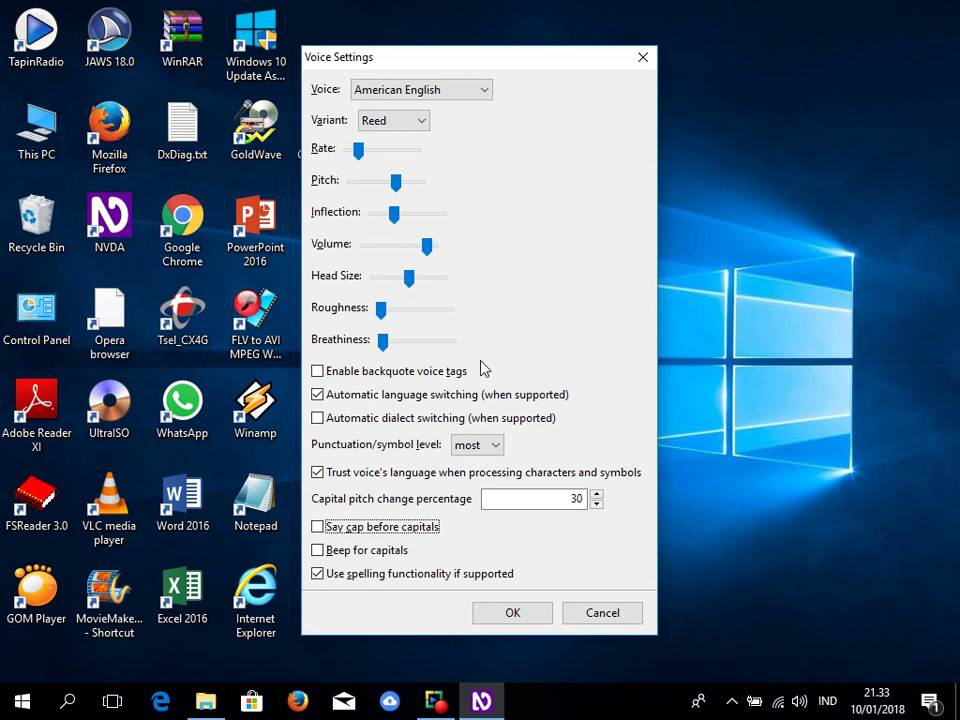
key("Tab")
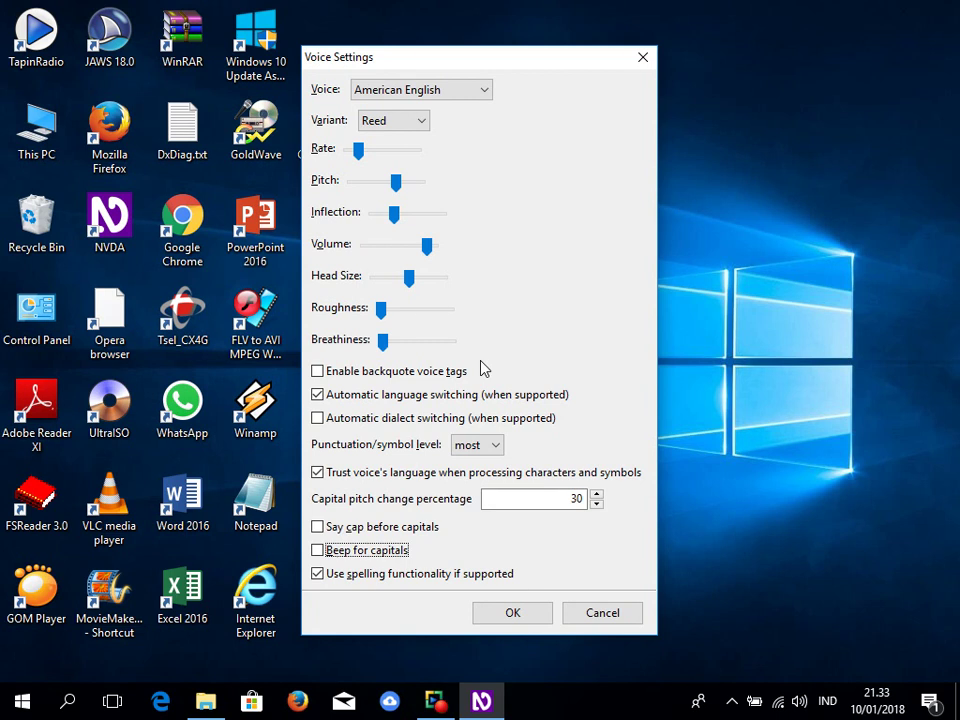
key("Tab")
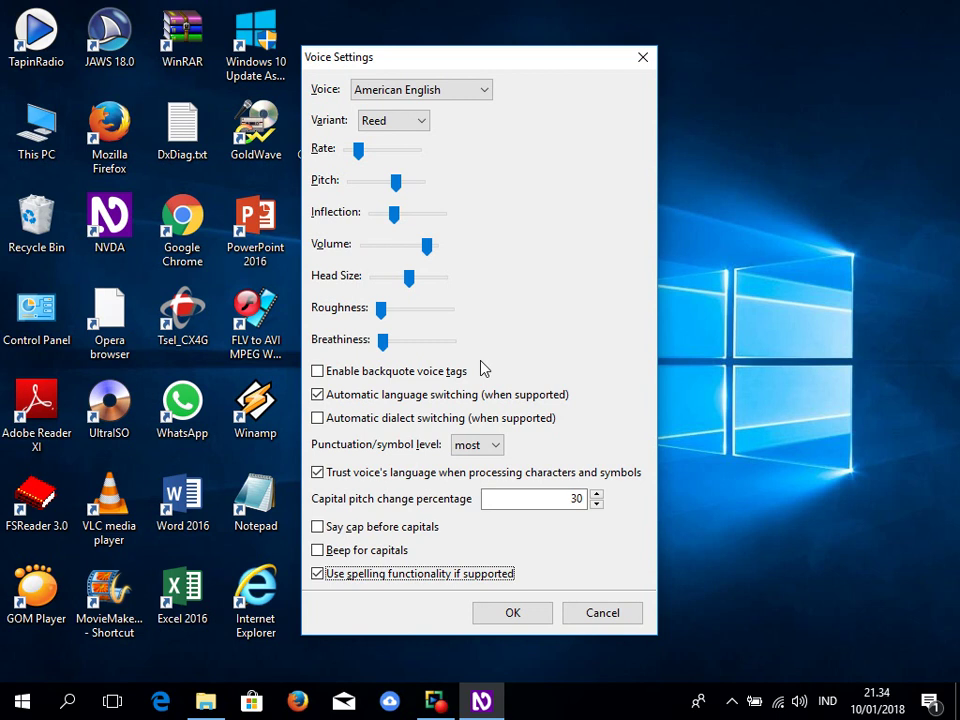
key("Tab")
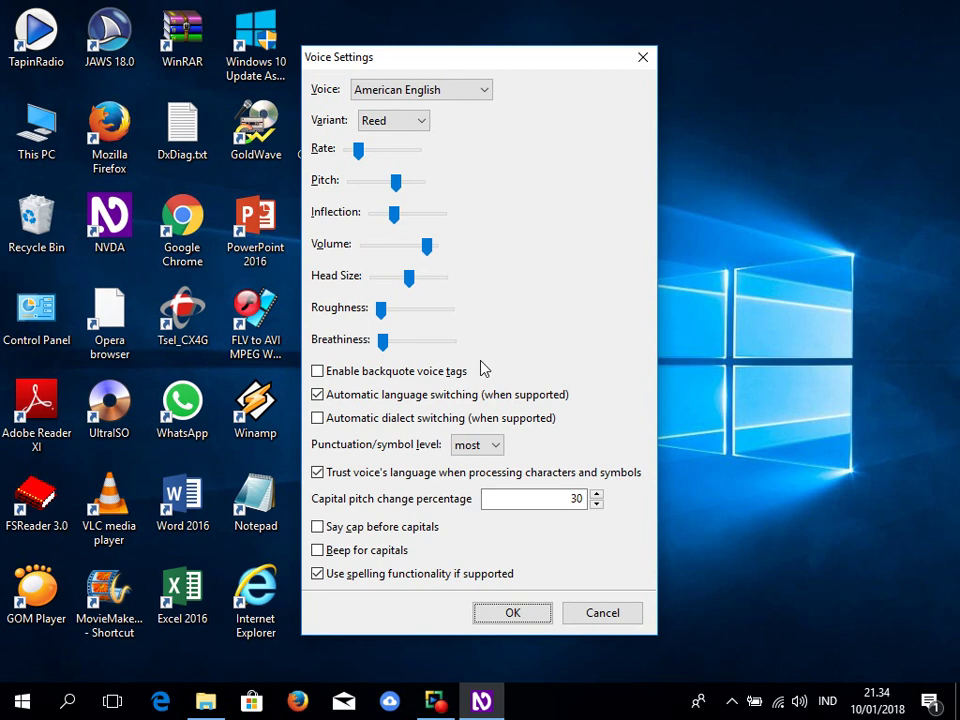
key("Return")
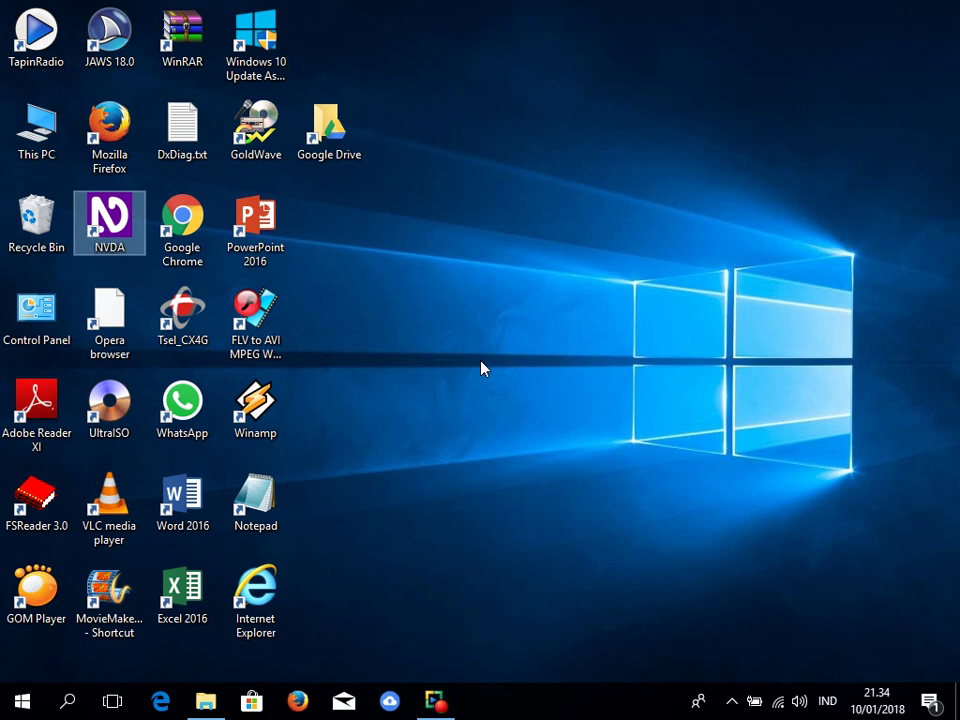
Open the Keyboard settings from the NVDA preferences
key("insert+n")
key("Down")
key("Right")
key("Down")
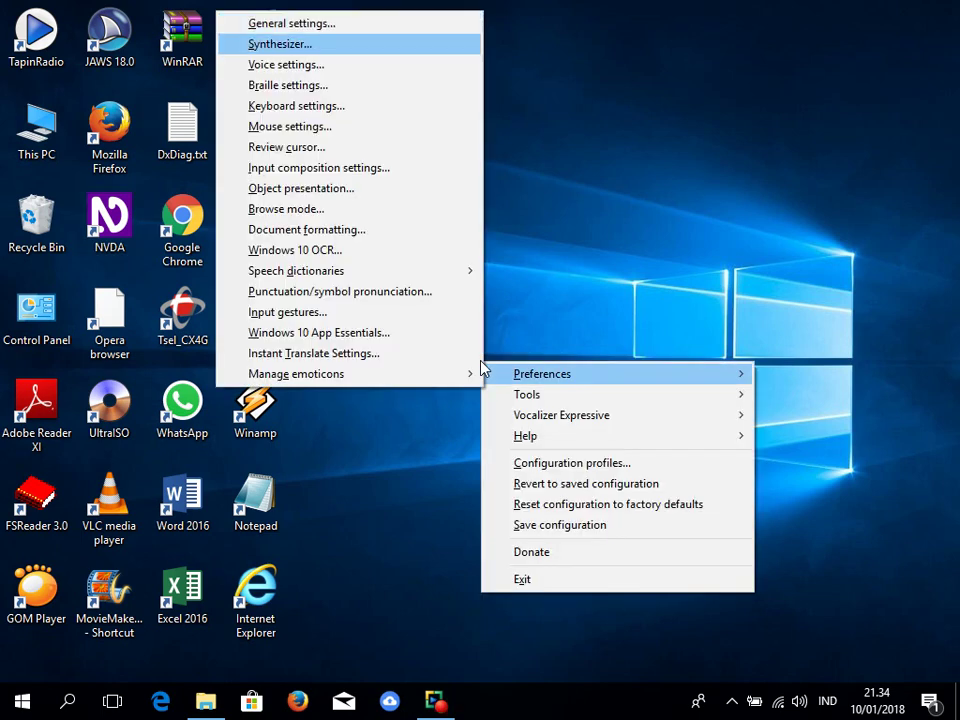
key("Down")
key("Down")
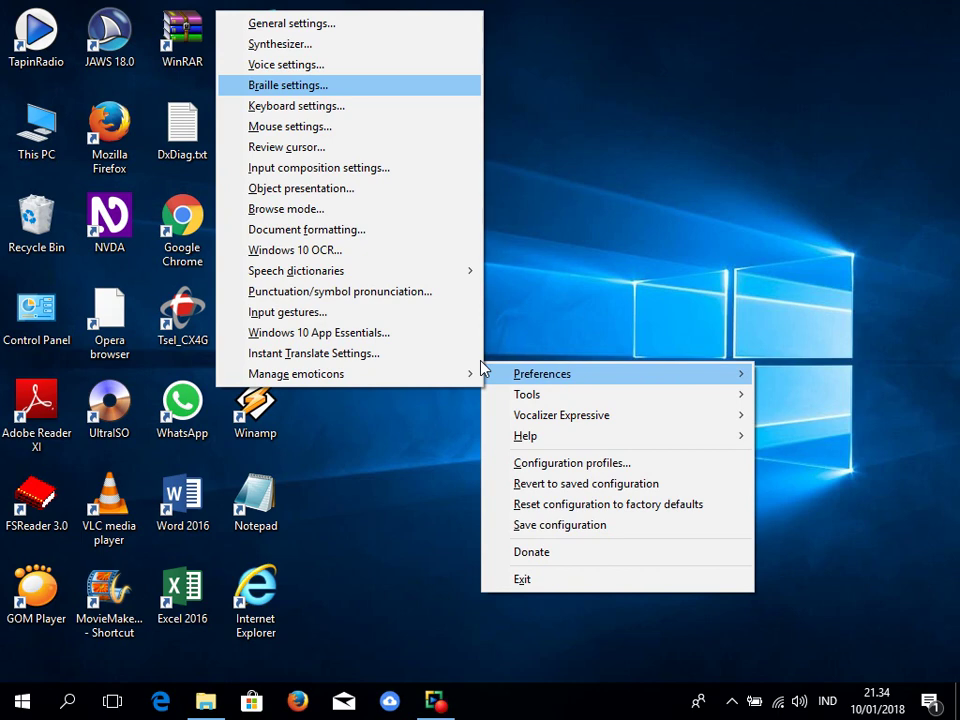
key("Down")
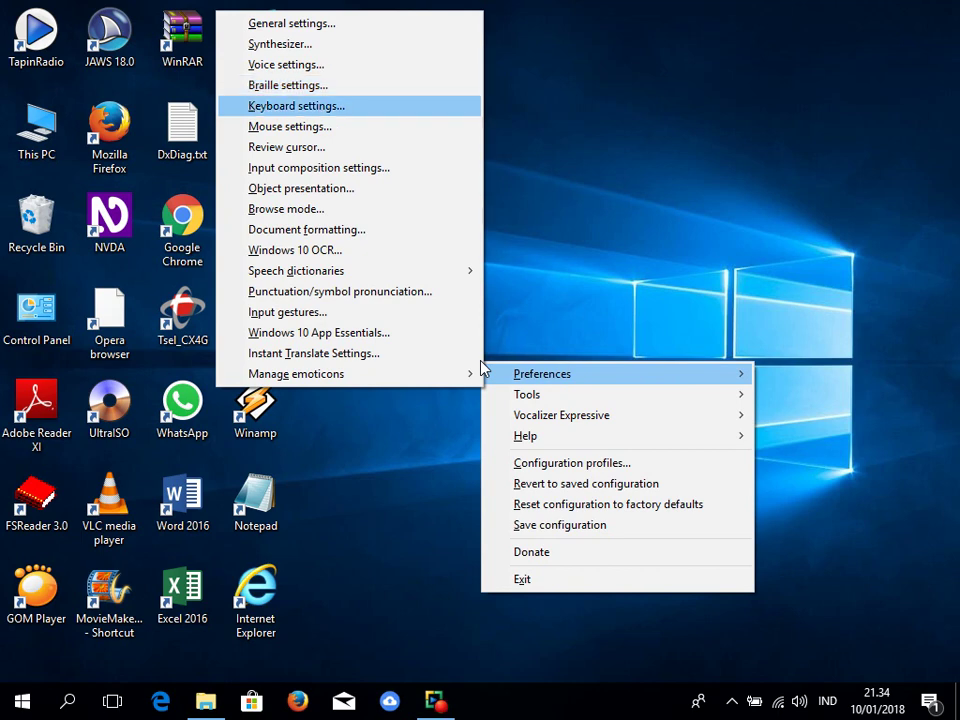
key("Return")
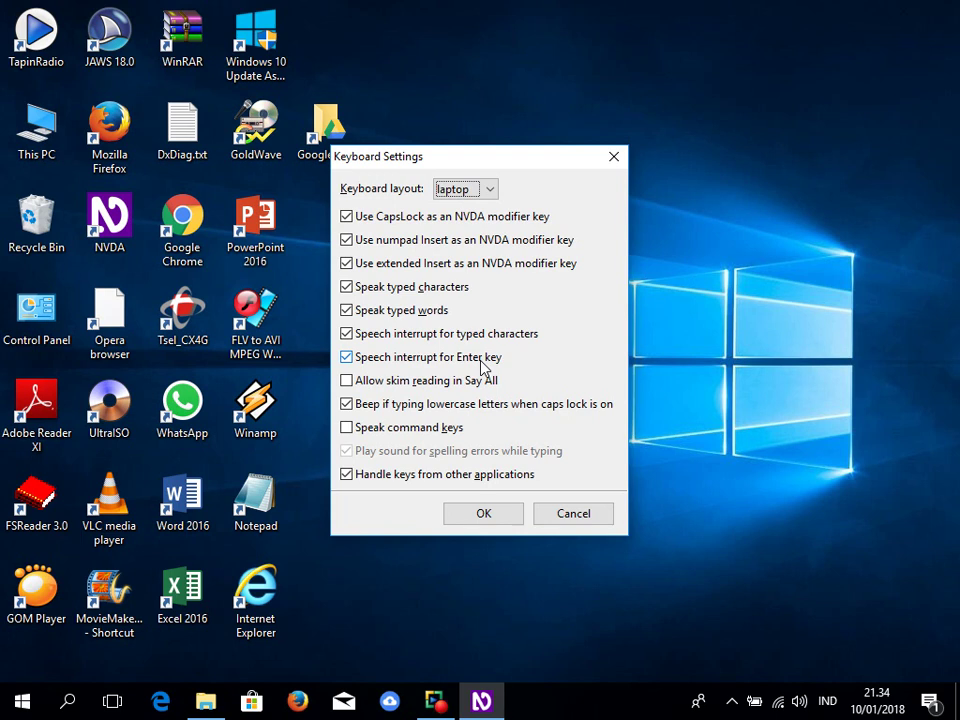
Try the other keyboard layout and restore the laptop layout
key("Up")
key("Down")
key("Tab")
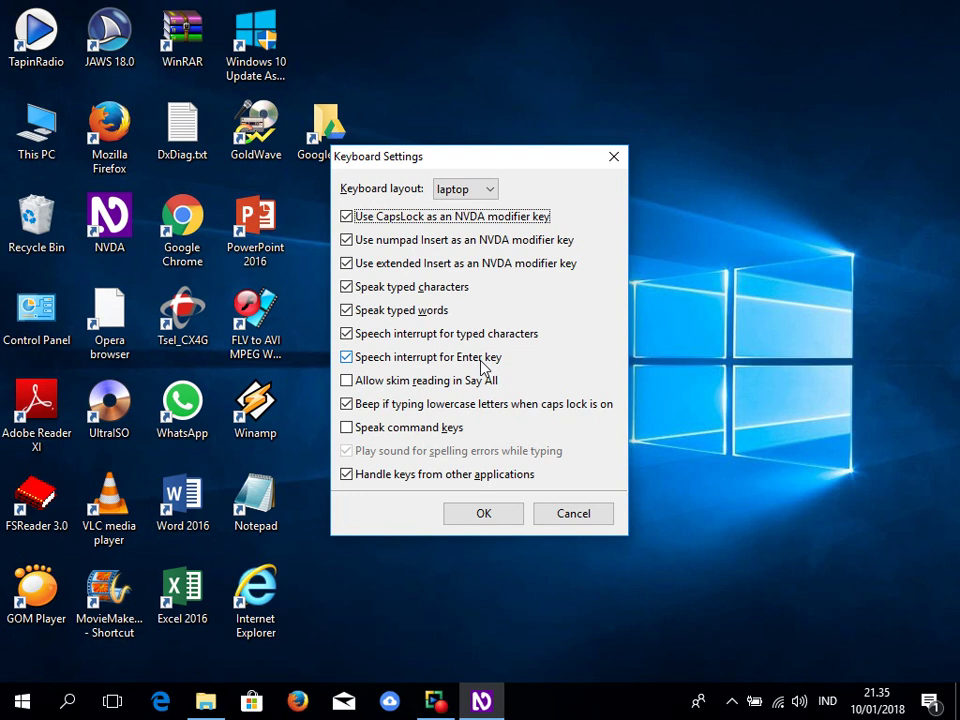
Review the options for using CapsLock, numpad Insert and extended Insert as NVDA modifier keys
key("Tab")
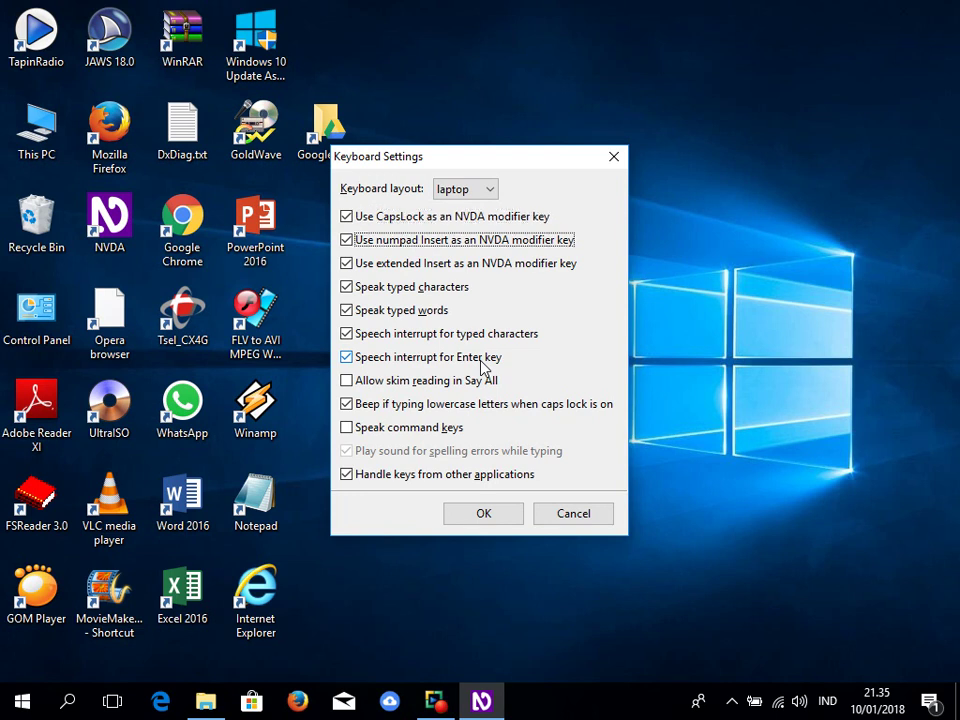
key("shift+Tab")
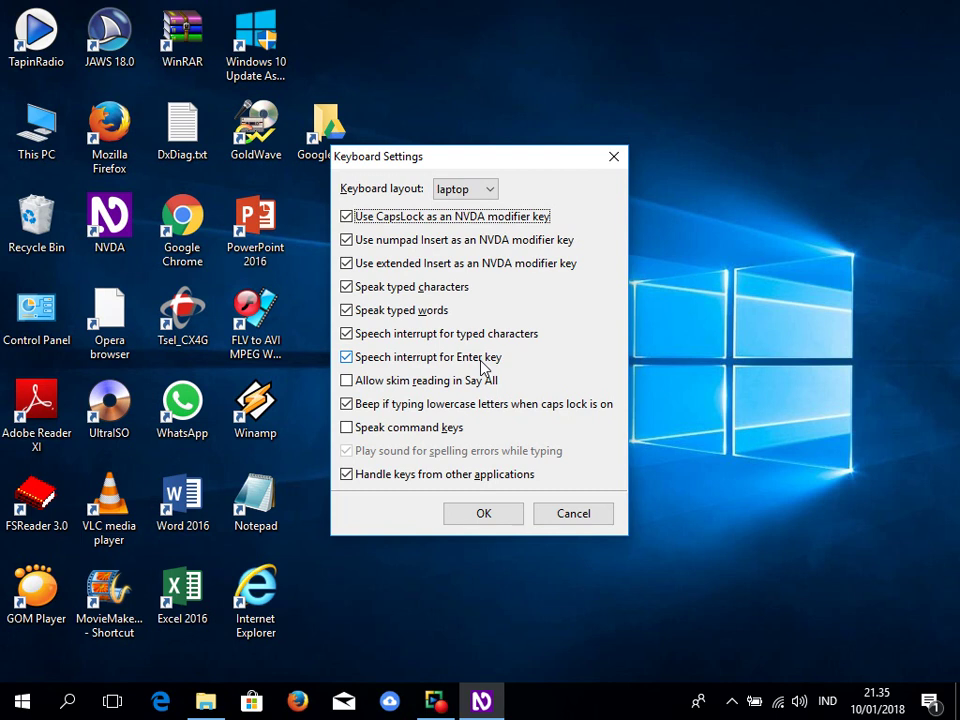
key("Tab")
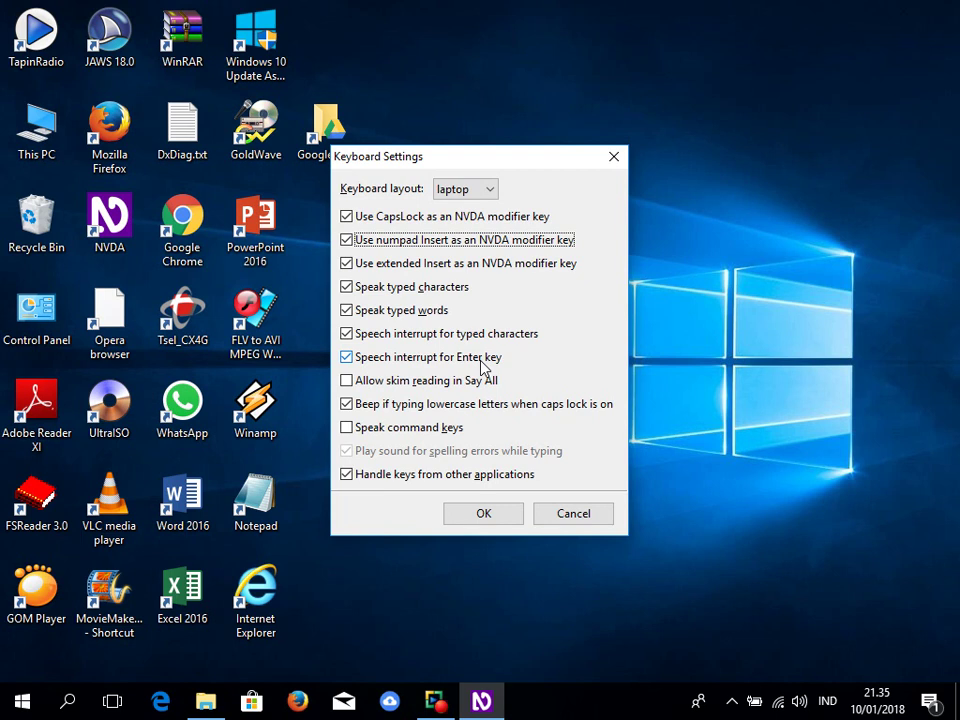
key("Tab")
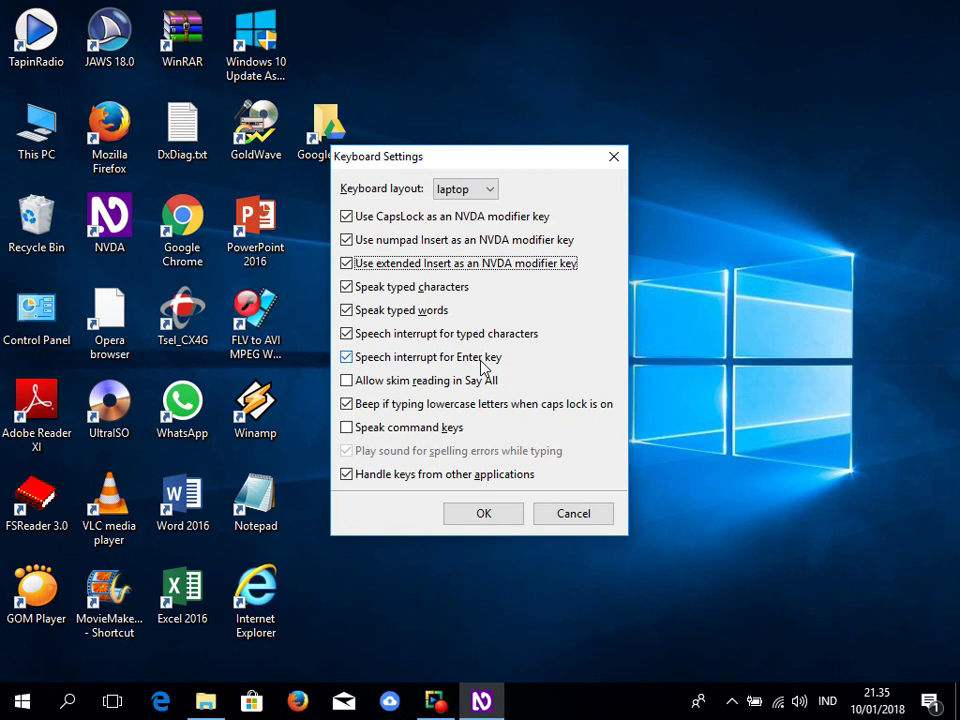
Toggle the speaking of typed characters and typed words off and back on
key("Tab")
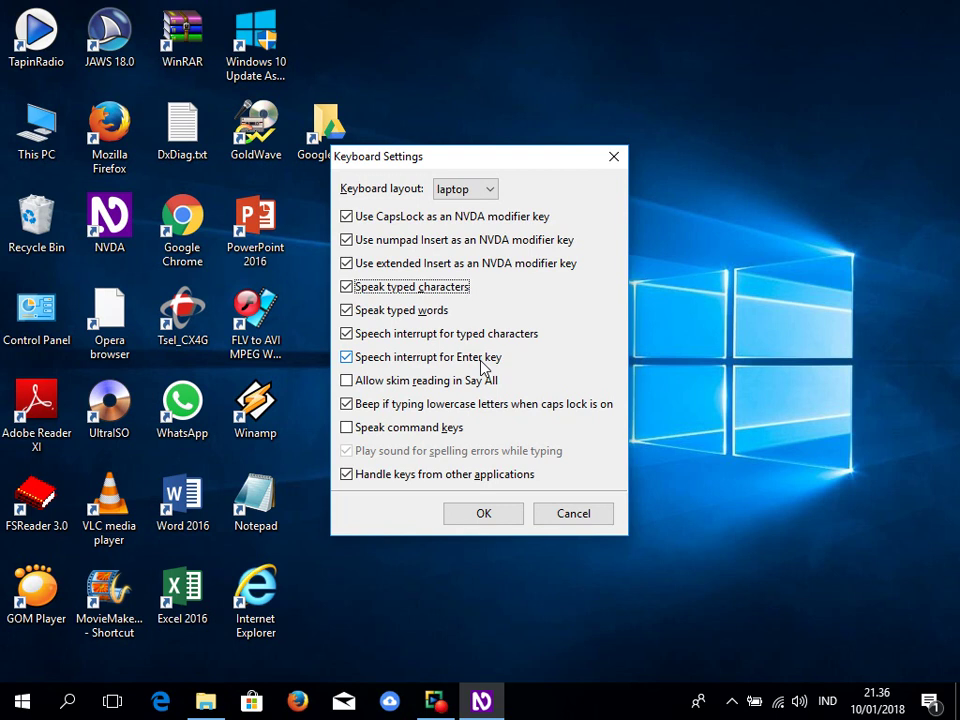
key("space")
key("space")
key("Tab")
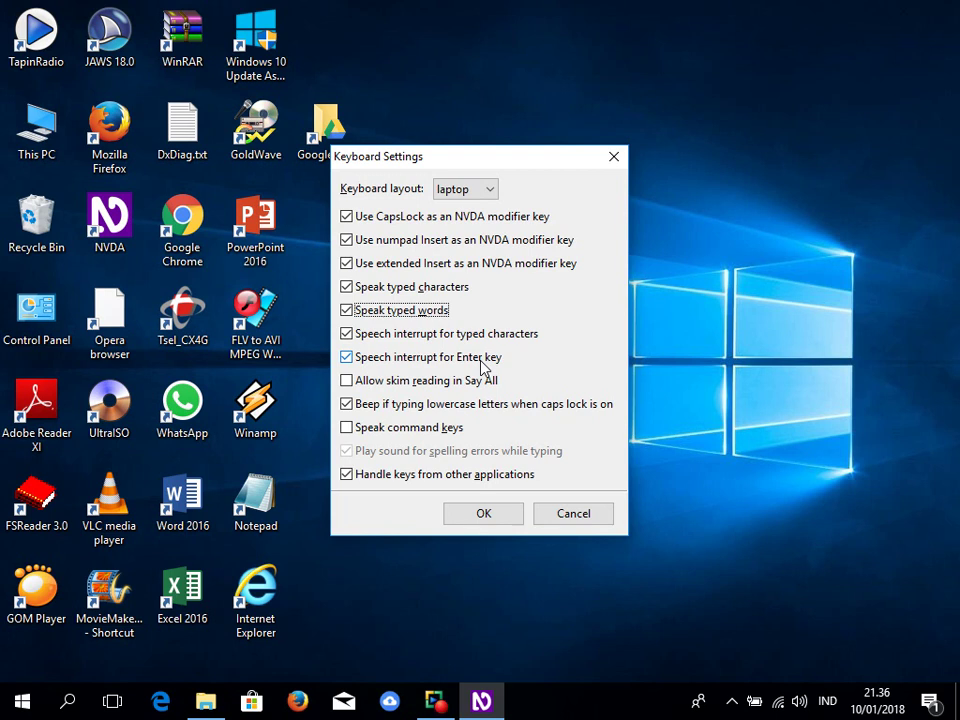
key("space")
key("space")
key("Tab")
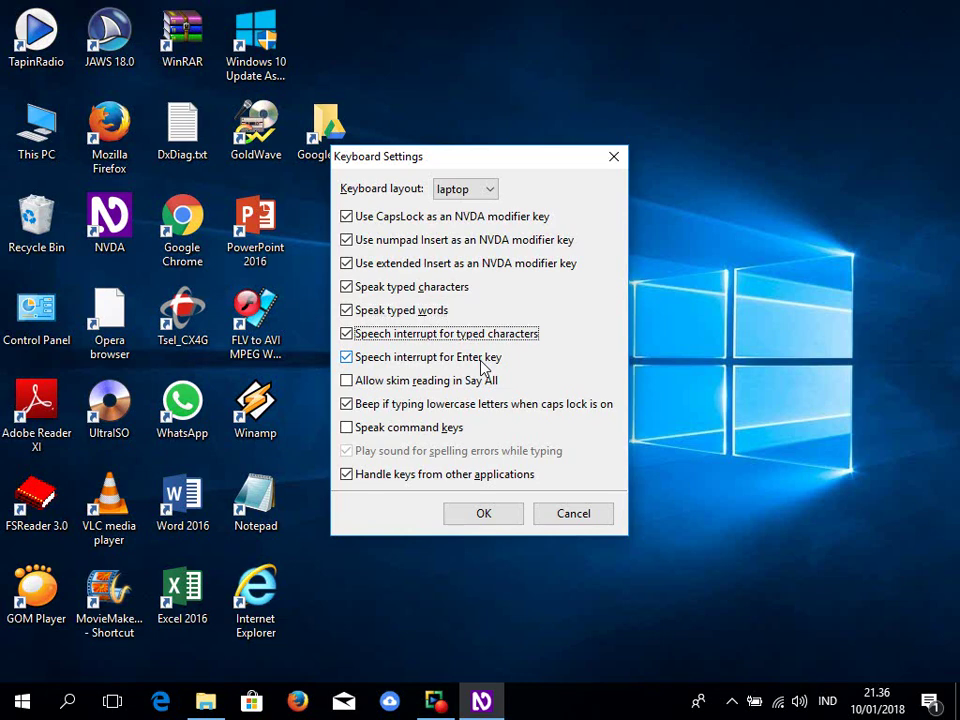
Review the remaining keyboard options, from speech interruption to handling keys from other applications, and accept the keyboard settings
key("Tab")
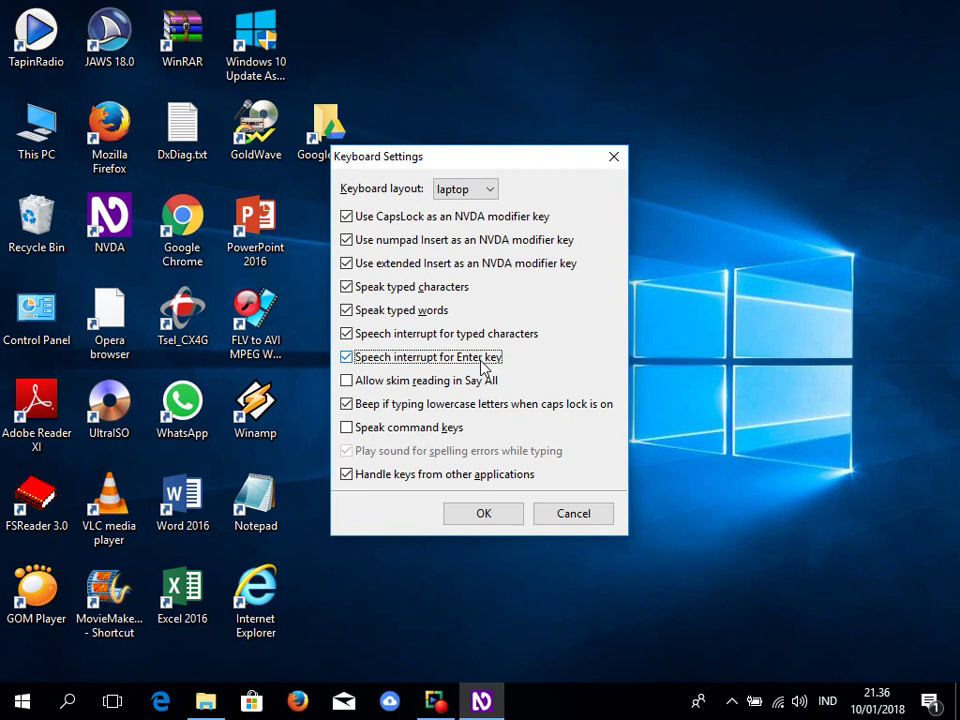
key("Tab")
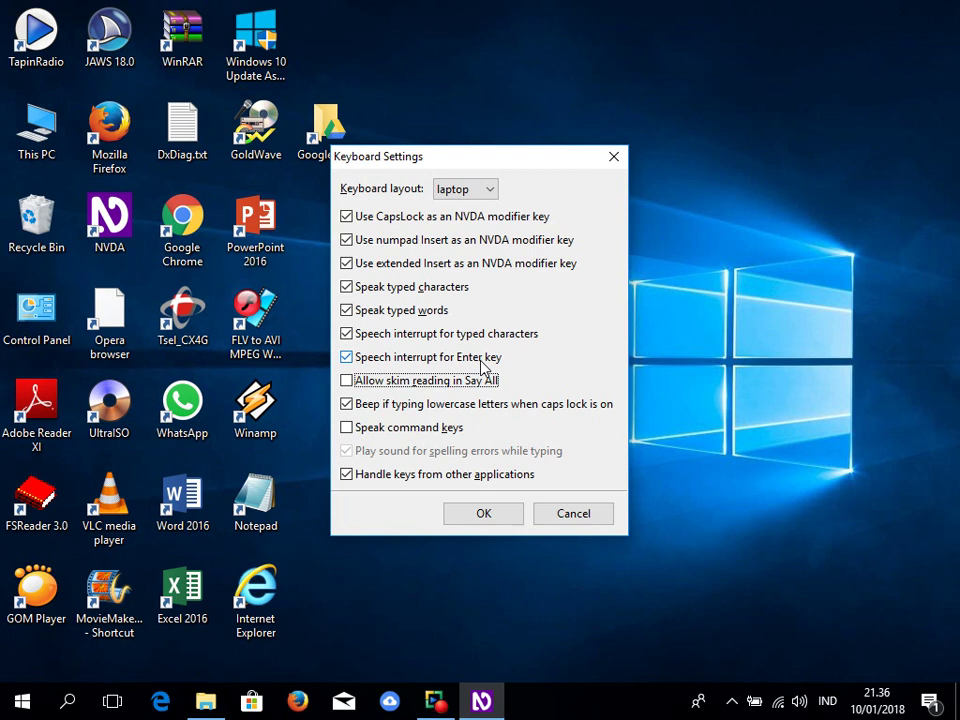
key("Tab")
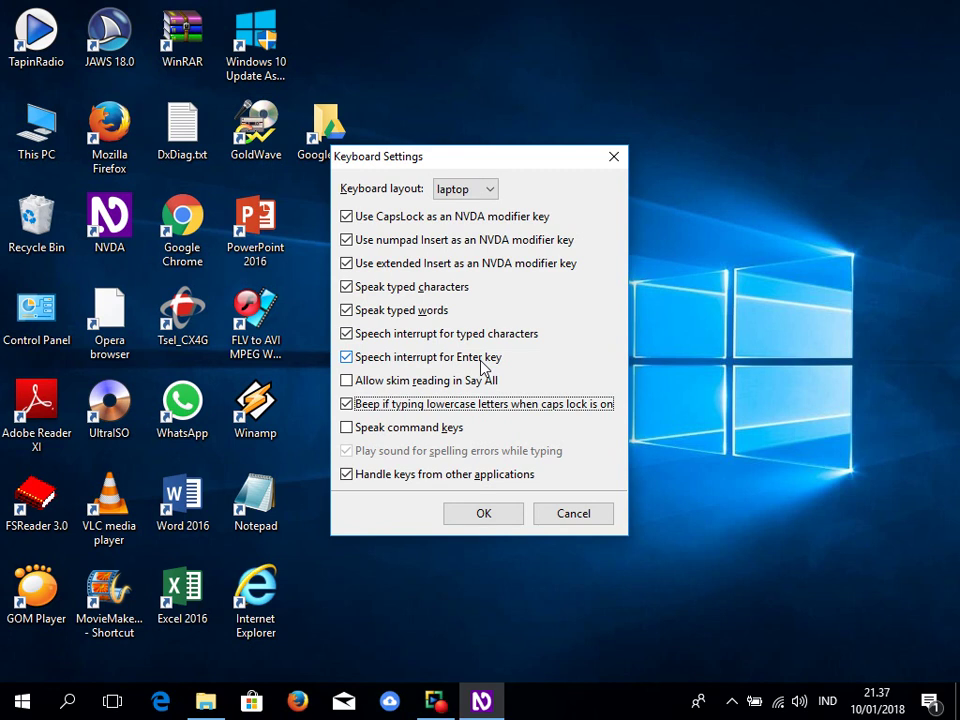
key("Tab")
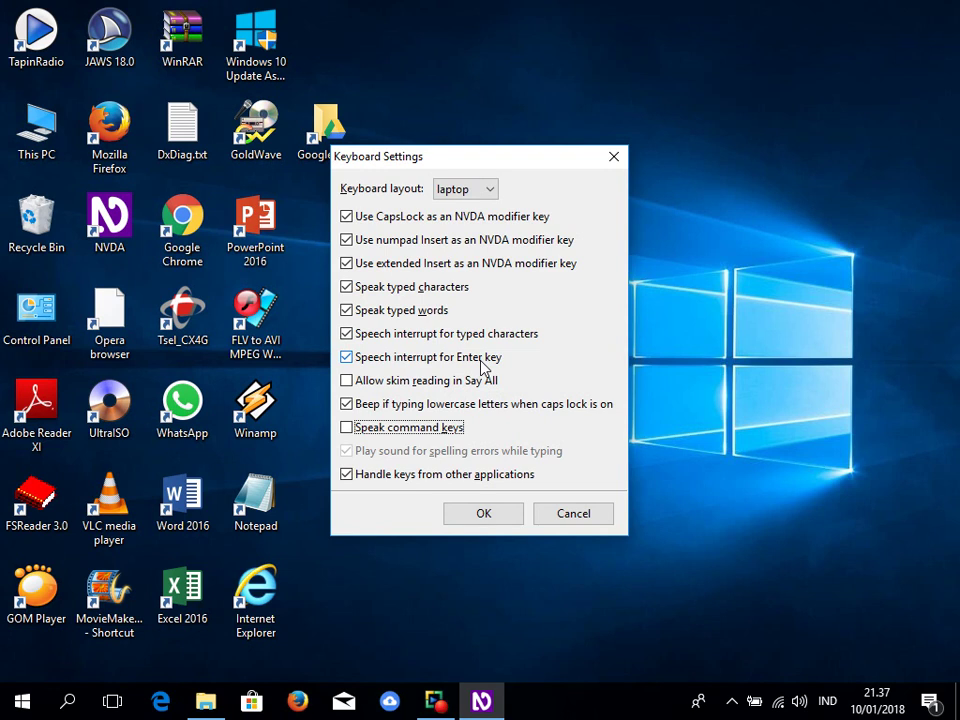
key("Tab")
key("Tab")
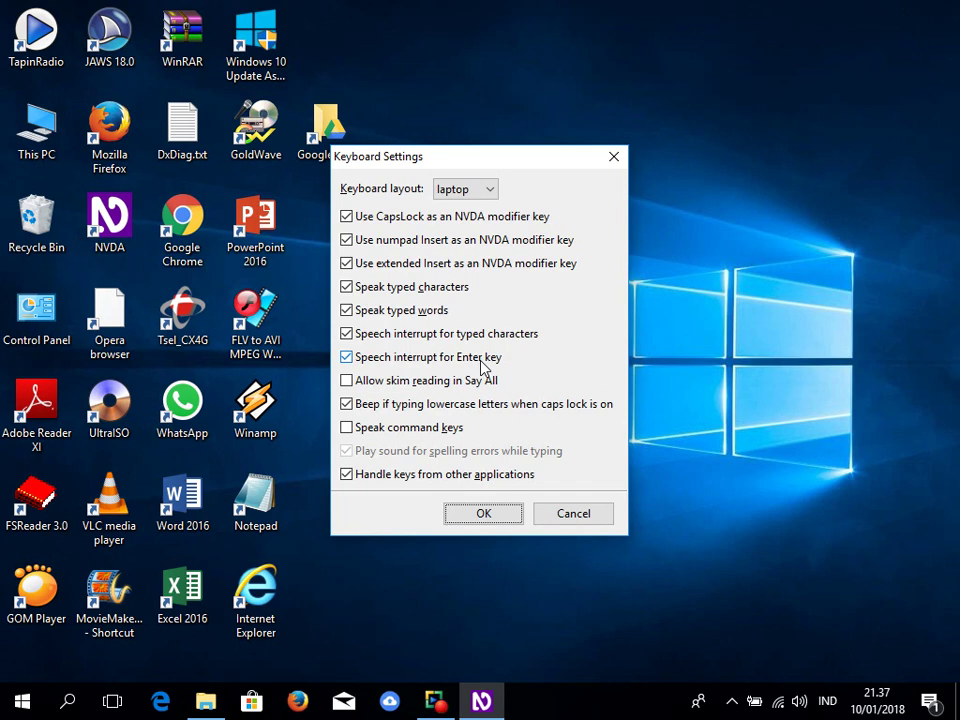
key("Return")
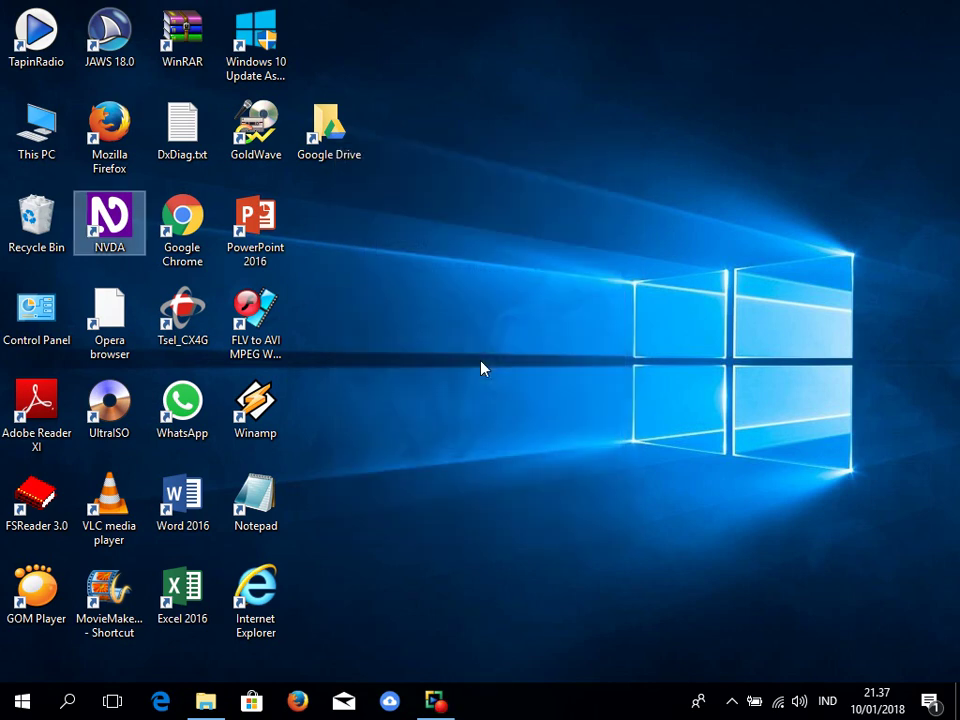
Review the remaining NVDA Preferences categories, from Mouse settings and Review cursor through Manage emoticons, and close the NVDA menu
key("insert+n")
key("Down")
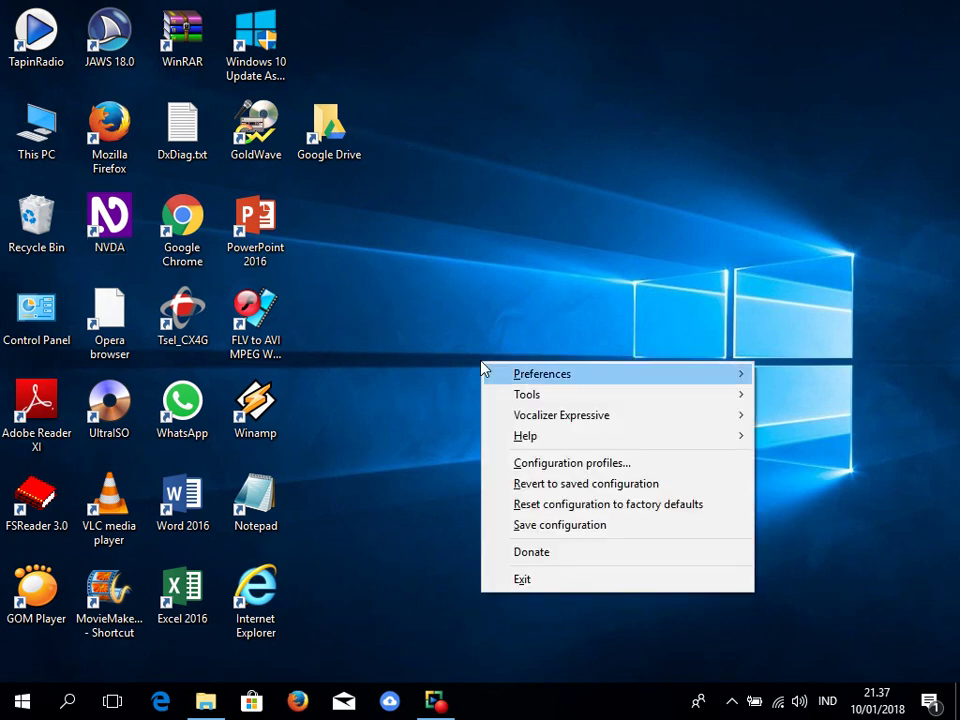
key("Right")
key("Down")
key("Down")
key("Down")
key("Down")
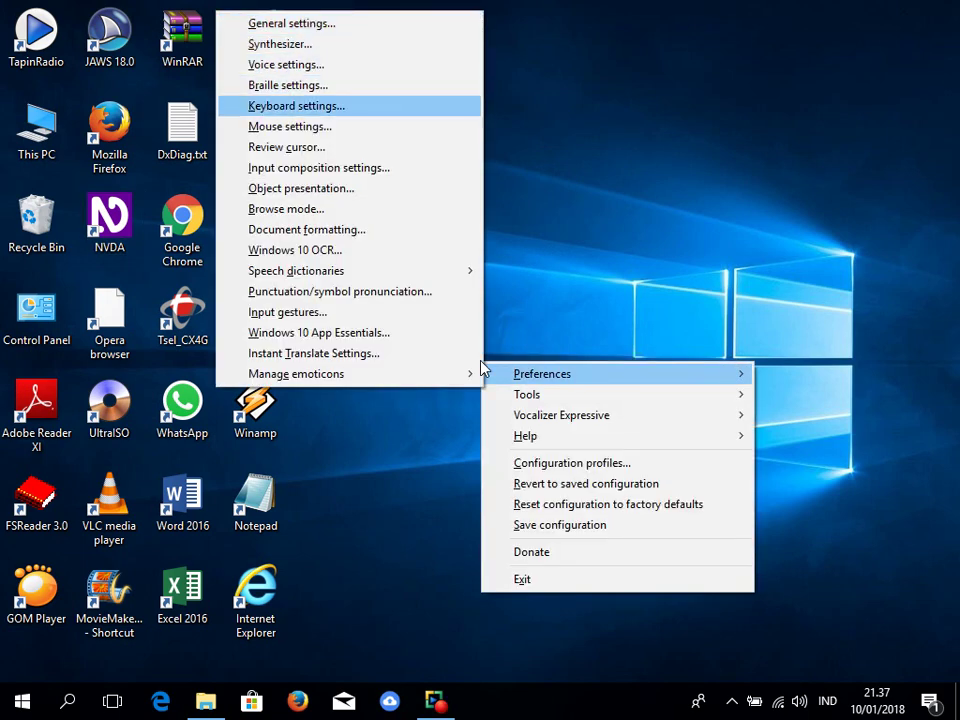
key("Down")
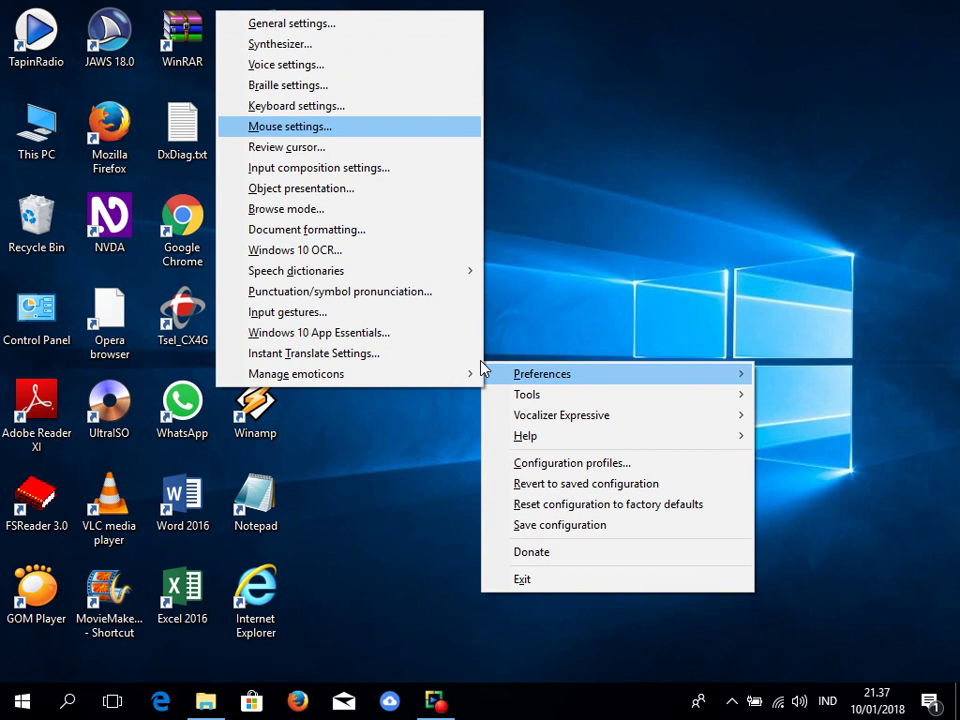
key("Down")
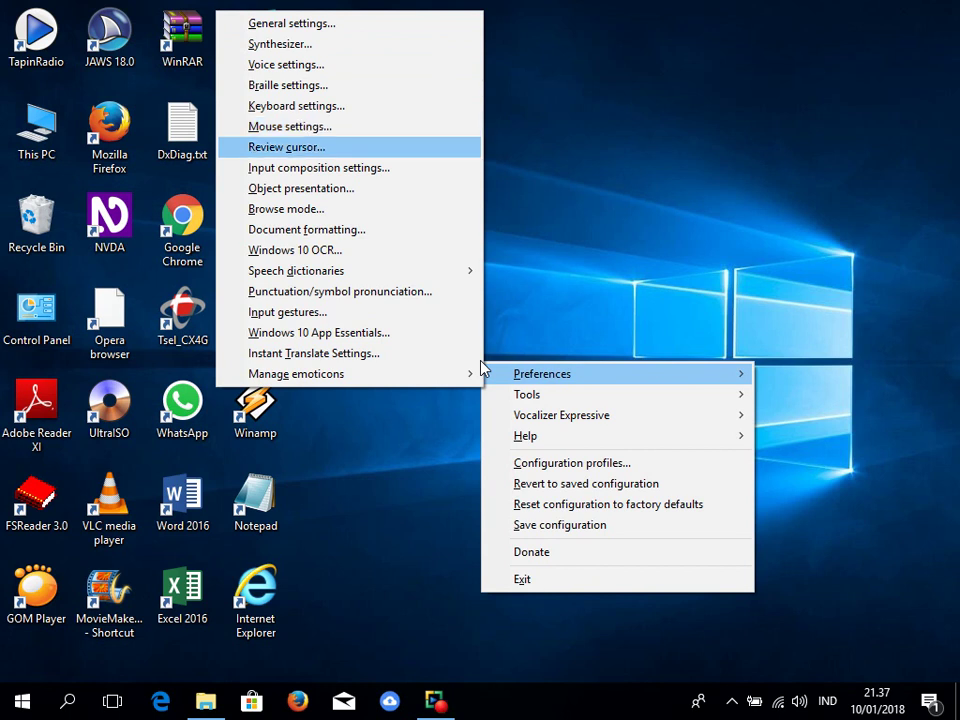
key("Down")
key("Down")
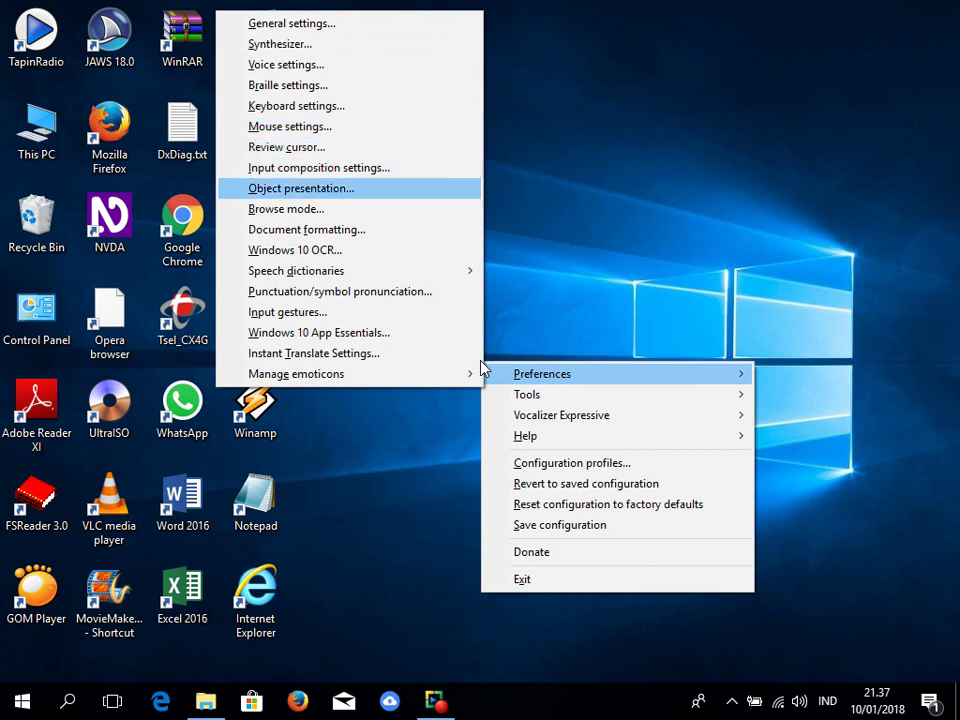
key("Down")
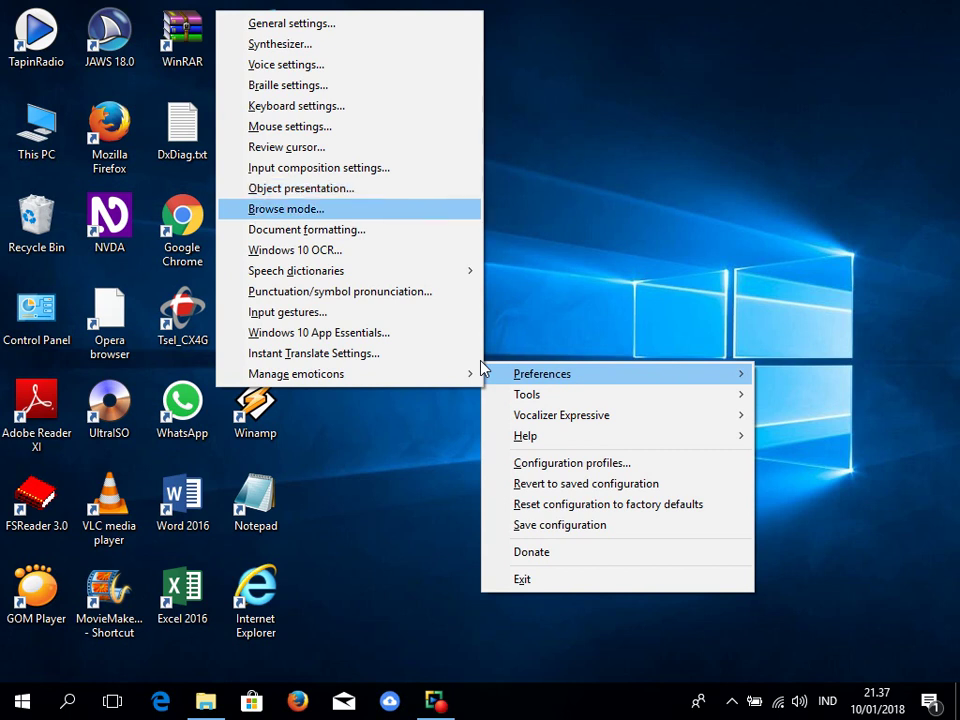
key("Down")
key("Down")
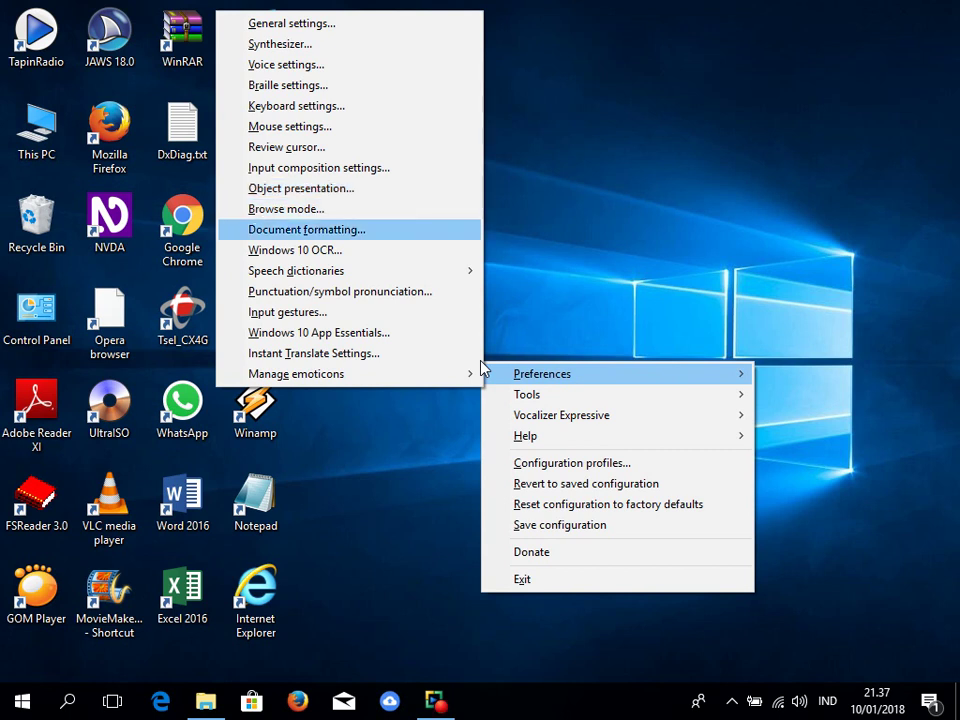
key("Down")
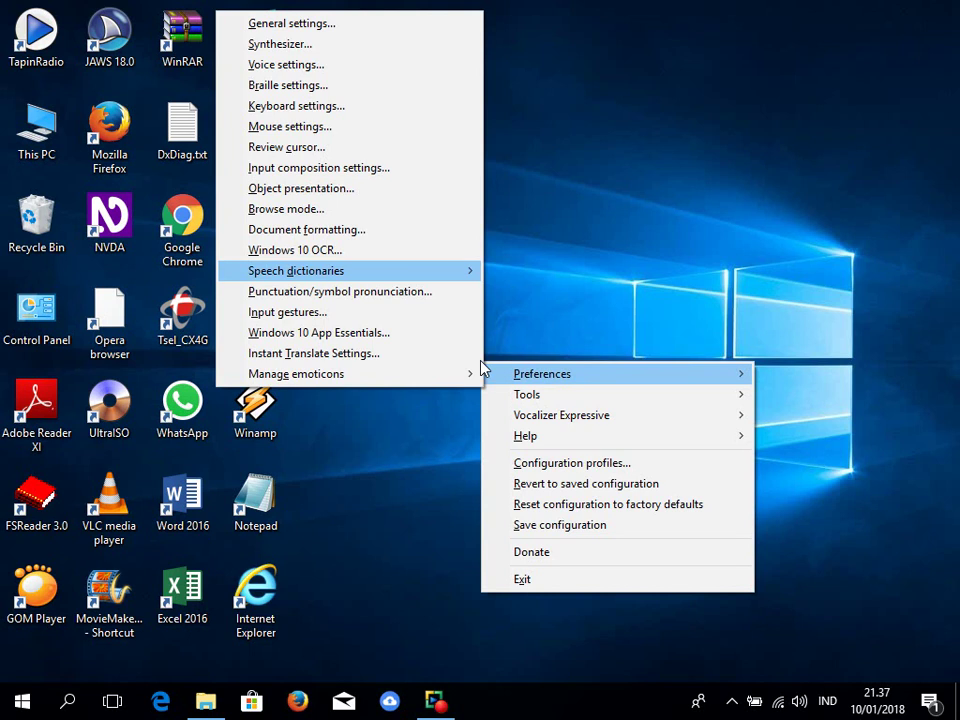
key("Down")
key("Down")
key("Down")
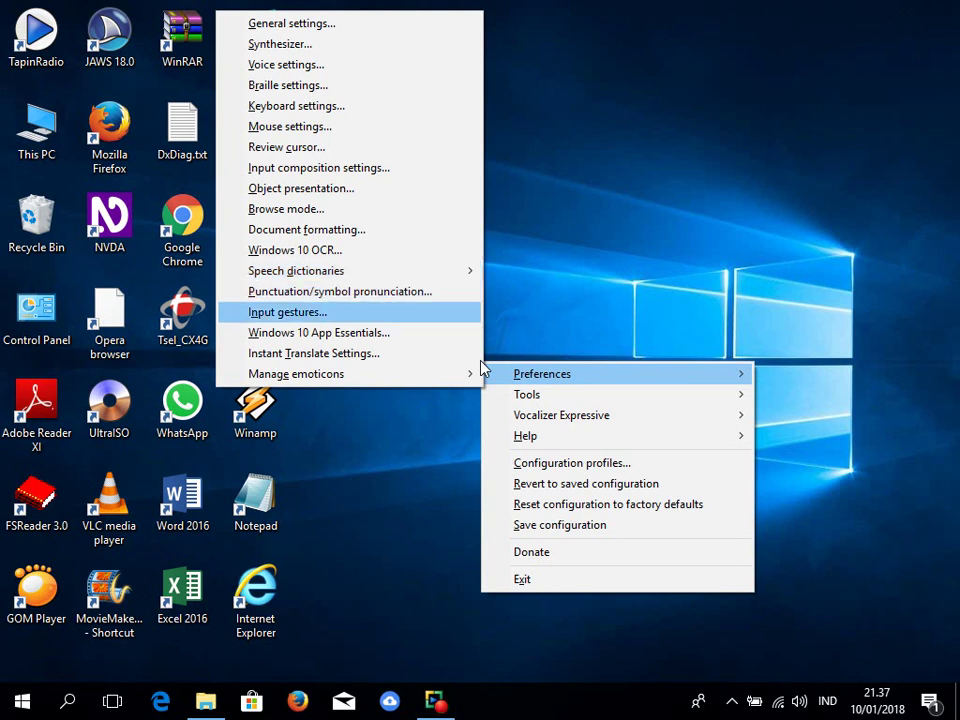
key("Down")
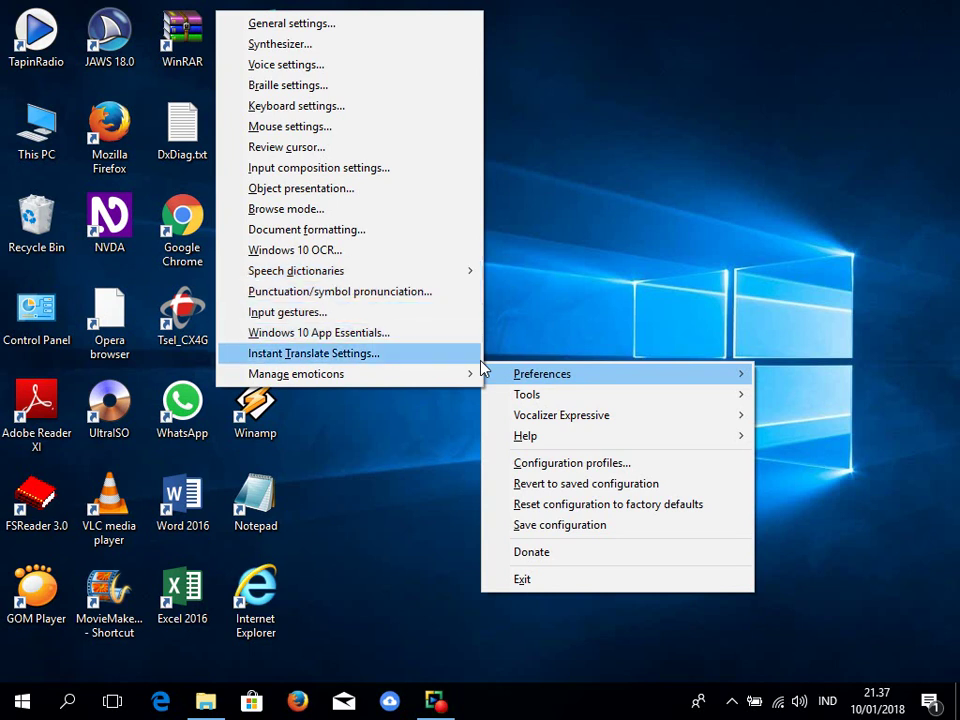
key("Down")
key("Down")
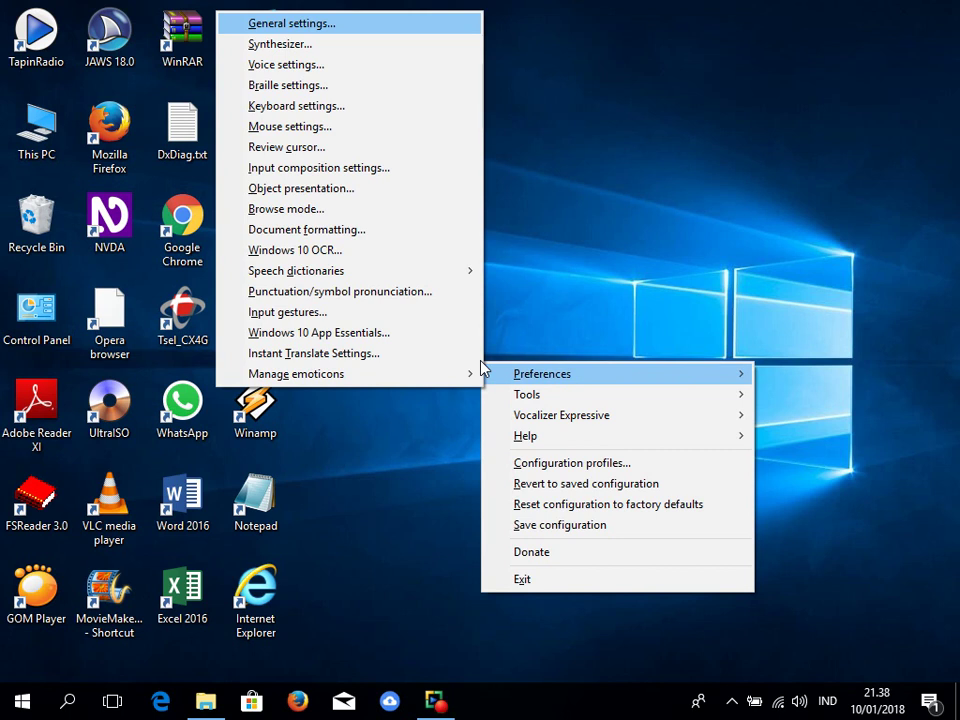
key("Escape")
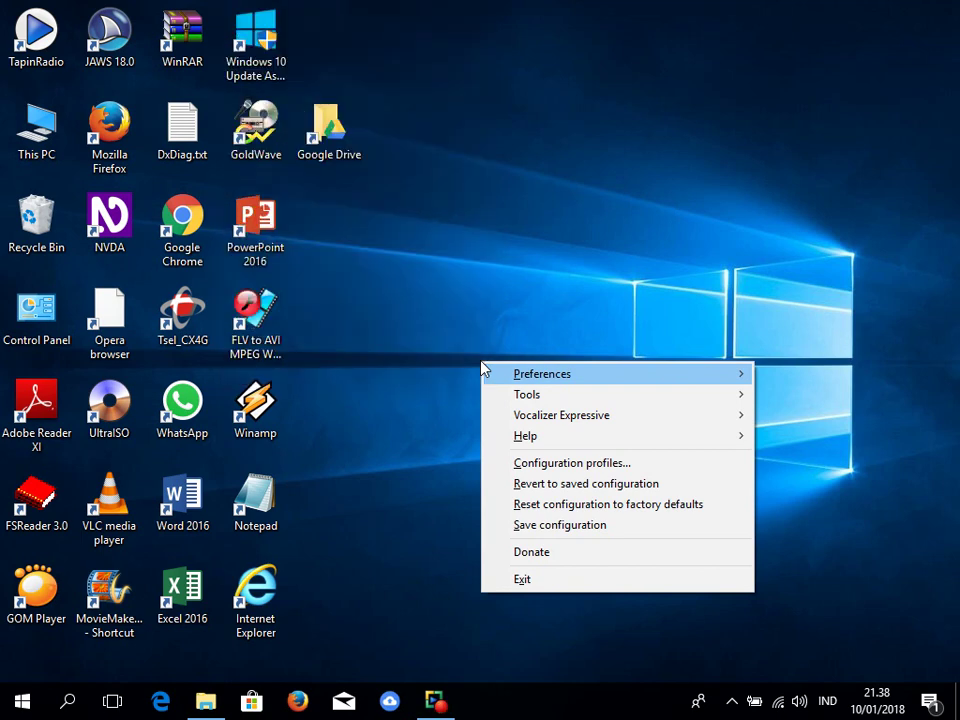
key("Escape")
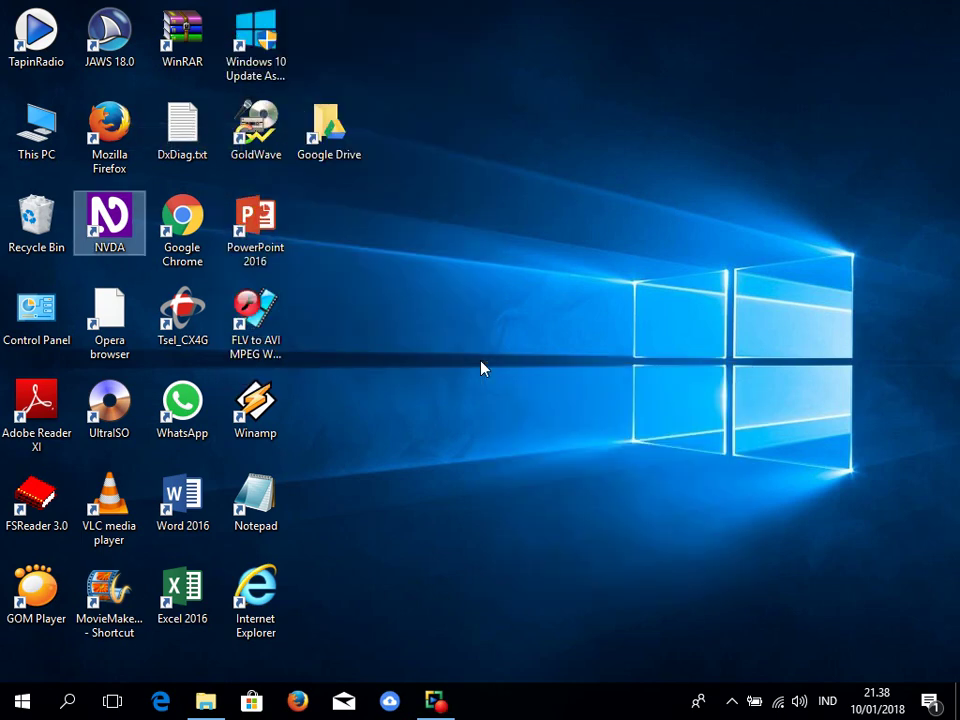
Switch to the screen recorder and stop the running recording
key("alt+Tab")
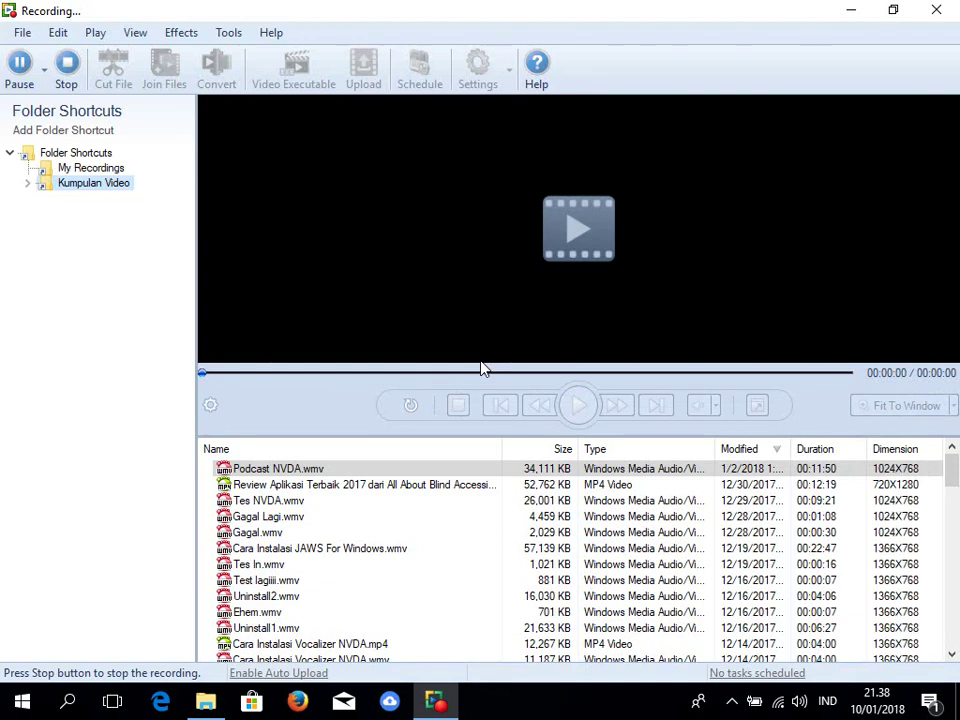
key("alt")
key("Down")
key("Down")
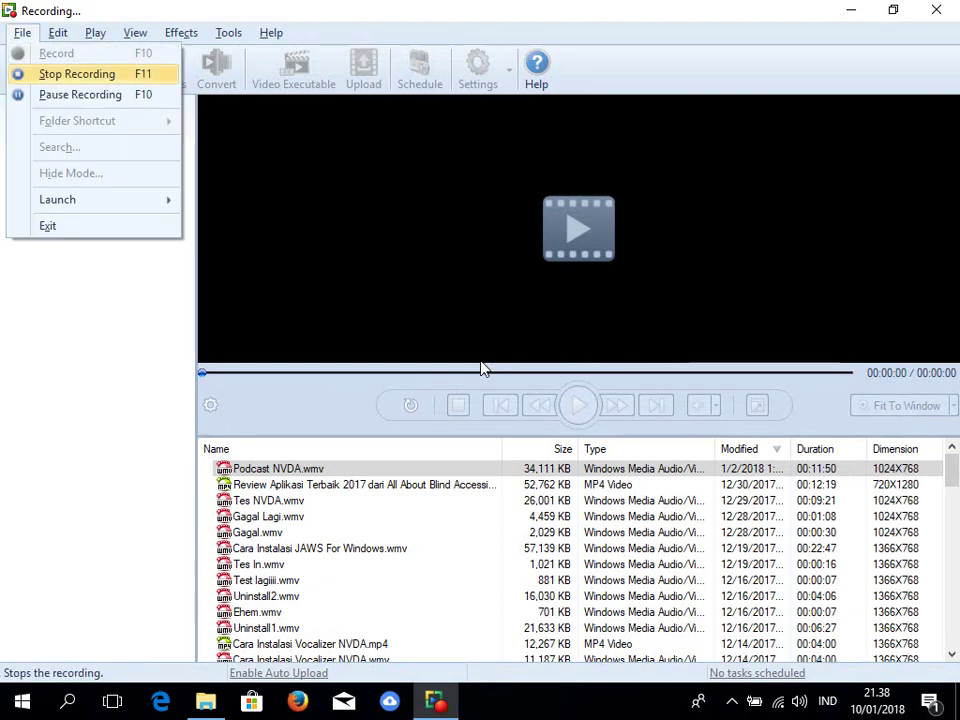